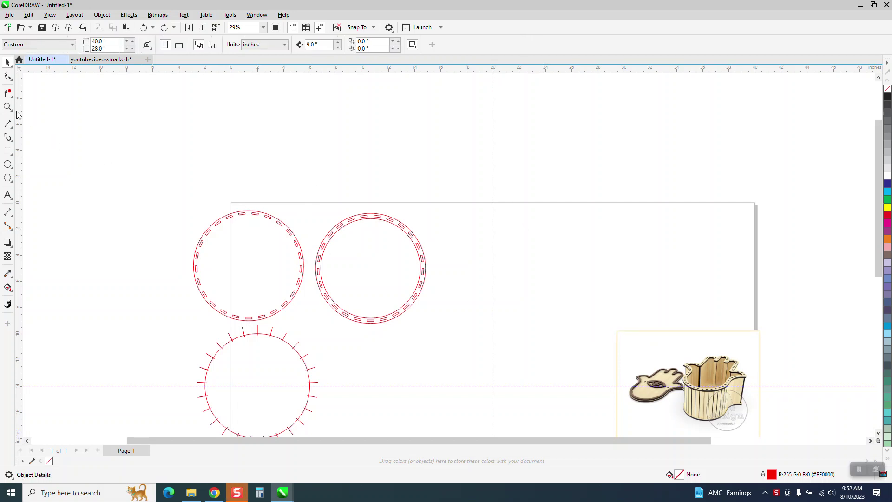
Draw a small rectangle above the right ring and enter a 1.0 × 0.125 inch size.
left_click(7, 107)
left_click_drag(332, 200, 415, 245)
scroll(339, 225, "down", 4)
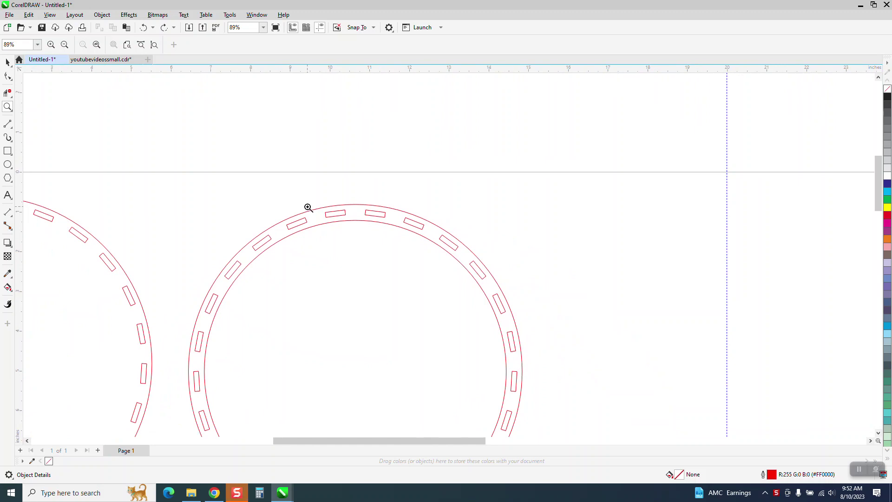
scroll(308, 207, "down", 1)
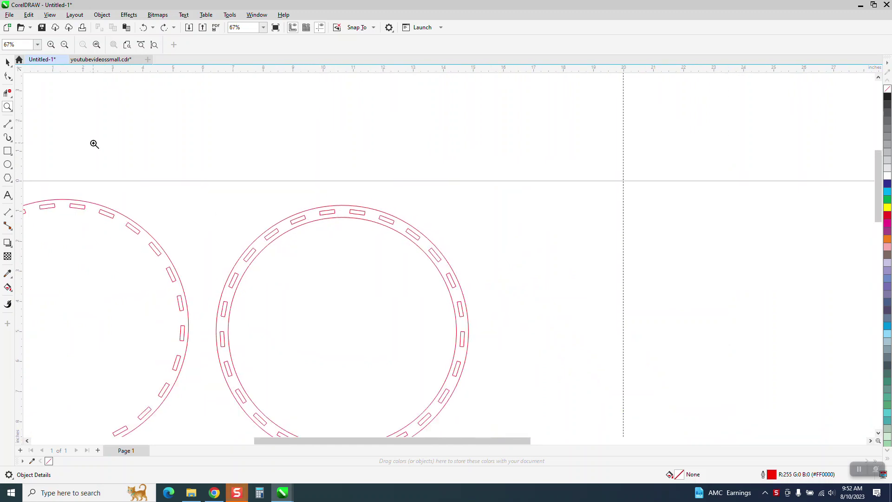
left_click(7, 151)
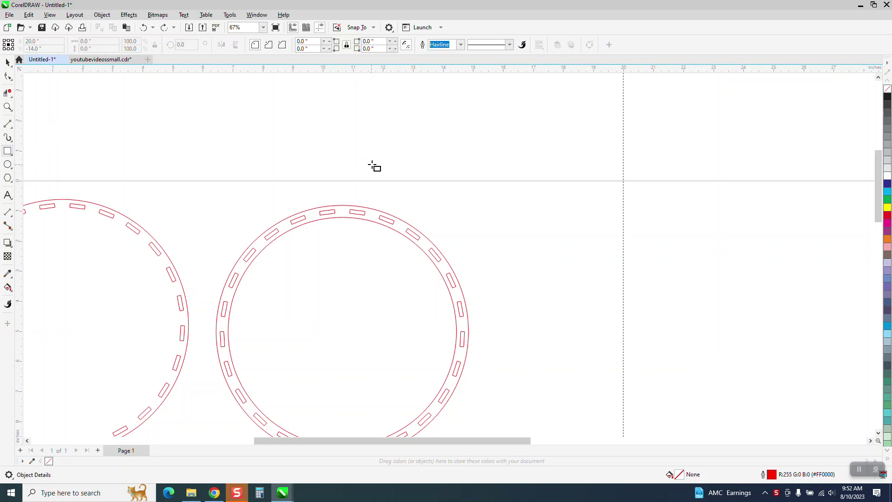
left_click_drag(381, 157, 413, 167)
left_click(95, 41)
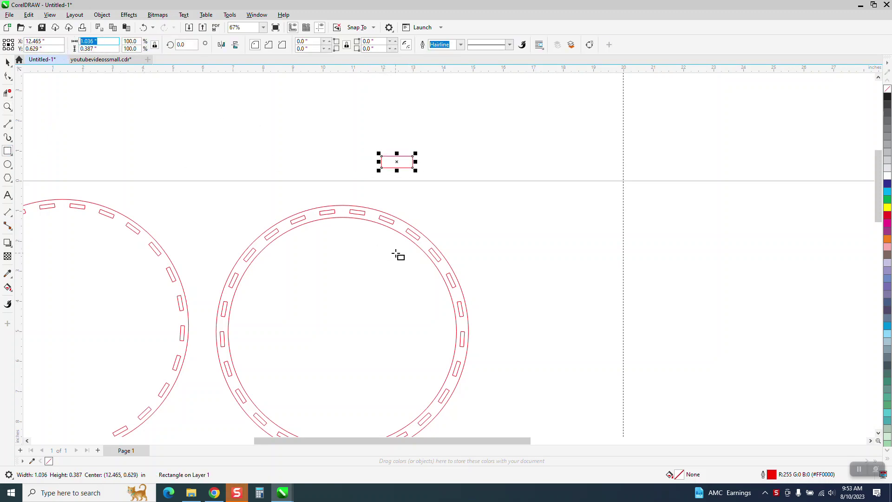
type("1")
key("Return")
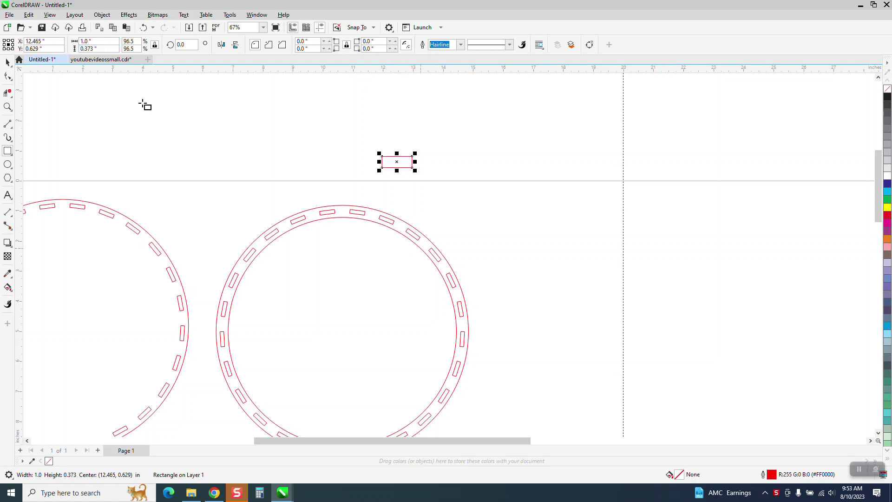
left_click(89, 48)
type(".125")
key("Return")
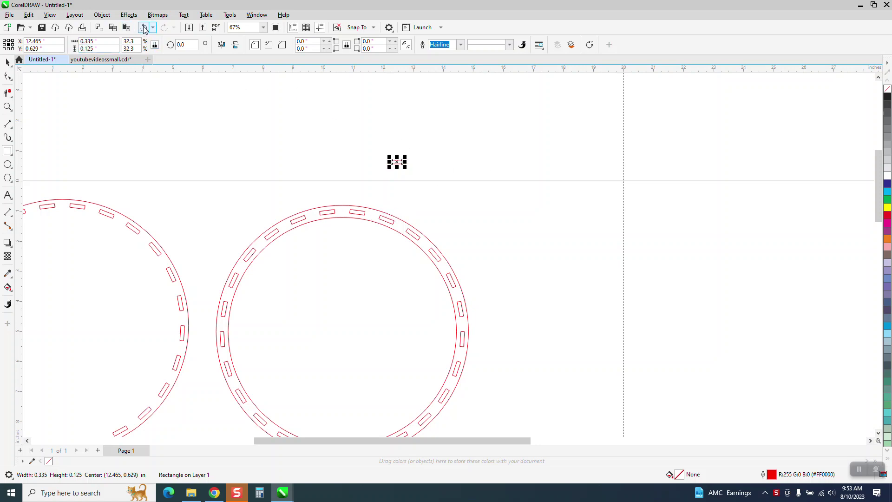
Unlock proportions and reset the width to 1.0 inch, keeping the 0.125 inch height.
left_click(155, 45)
left_click(91, 41)
type("1")
key("Return")
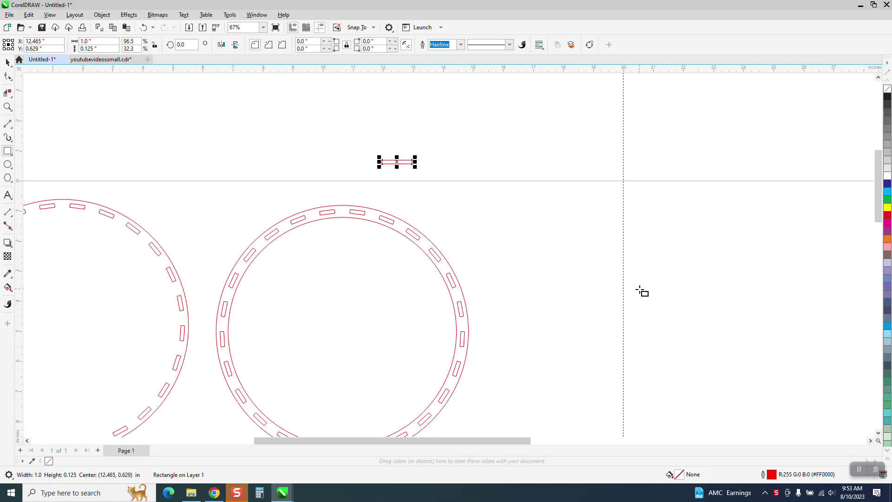
Move the slot rectangle onto the ring's top edge, then just above the page.
left_click(7, 62)
left_click_drag(397, 157, 349, 206)
left_click(143, 27)
left_click_drag(396, 159, 354, 210)
scroll(325, 183, "down", 2)
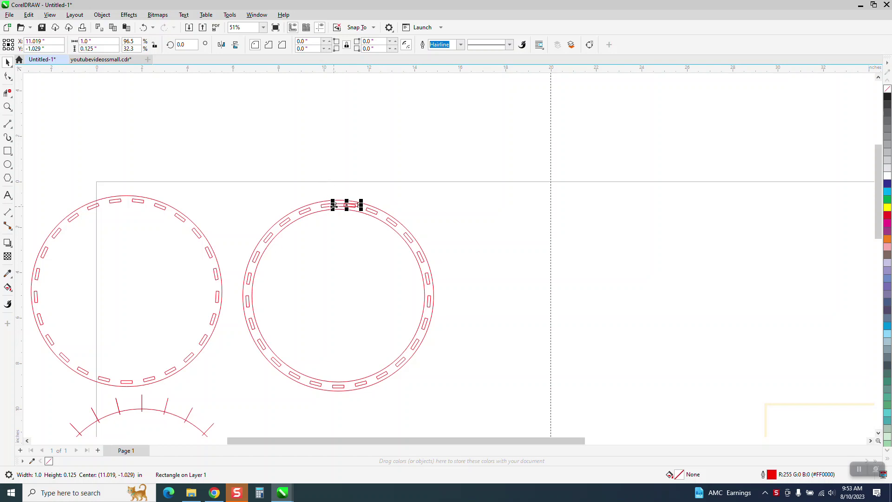
scroll(344, 206, "down", 2)
left_click_drag(344, 209, 384, 176)
Try a context-menu command on the dashed ring group and dismiss the invalid-object message.
left_click(326, 209)
scroll(327, 210, "down", 2)
right_click(327, 211)
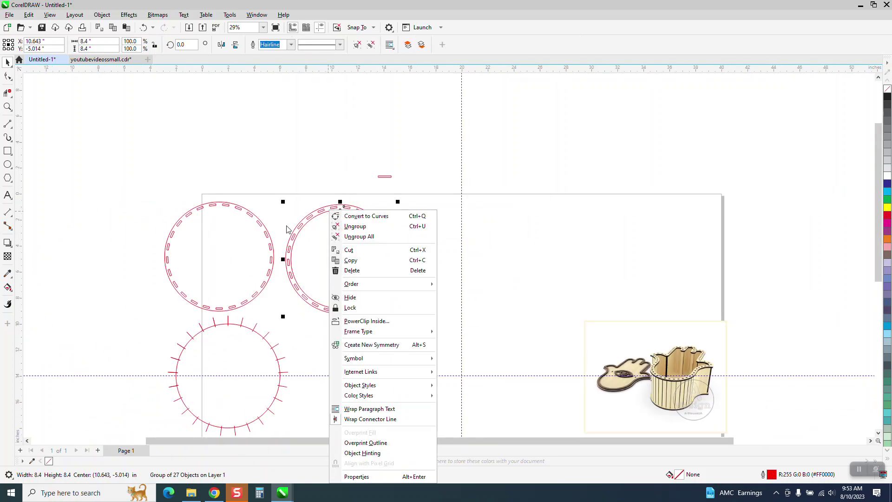
left_click(314, 238)
left_click(342, 212)
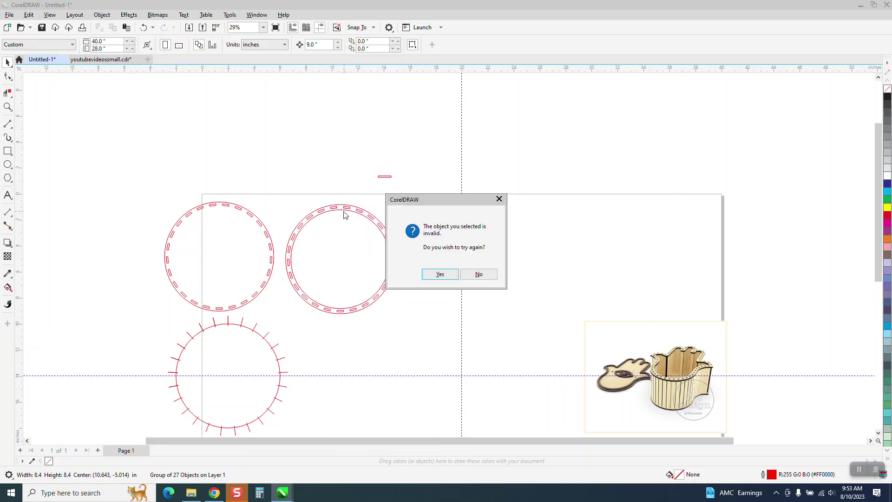
left_click(481, 274)
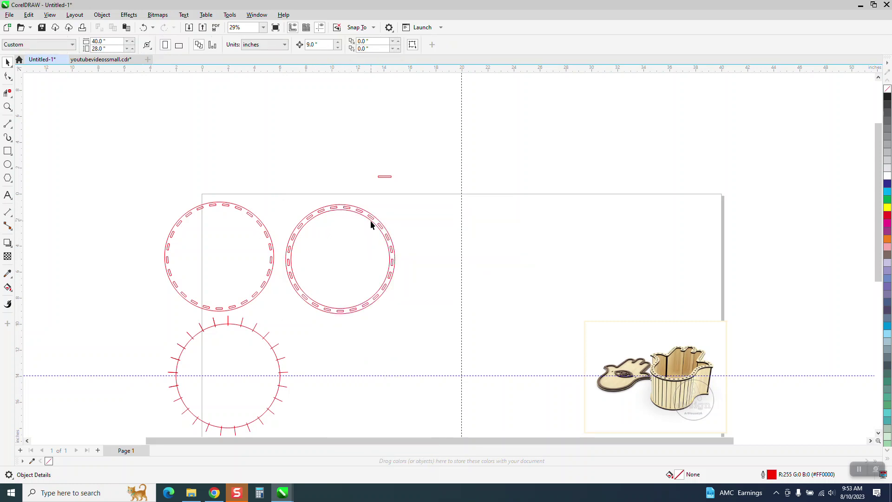
Centre the dashed ring group and then the slot rectangle on the page with P.
left_click(371, 223)
key("p")
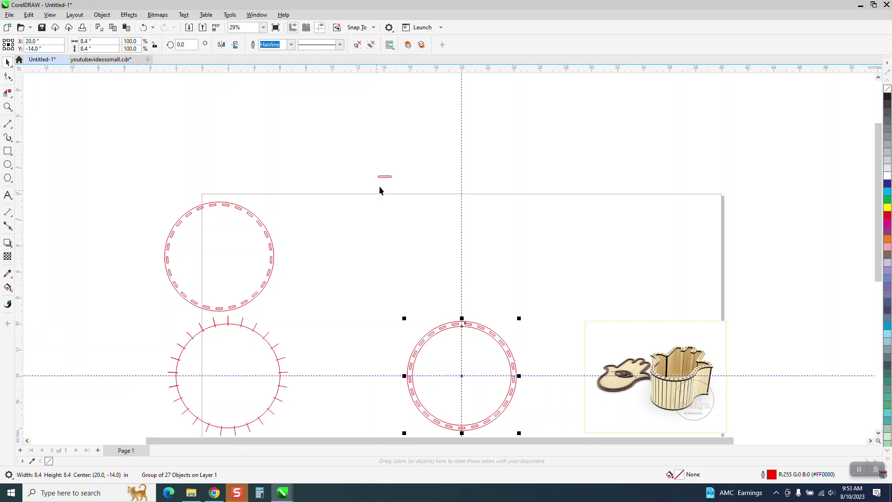
left_click(386, 188)
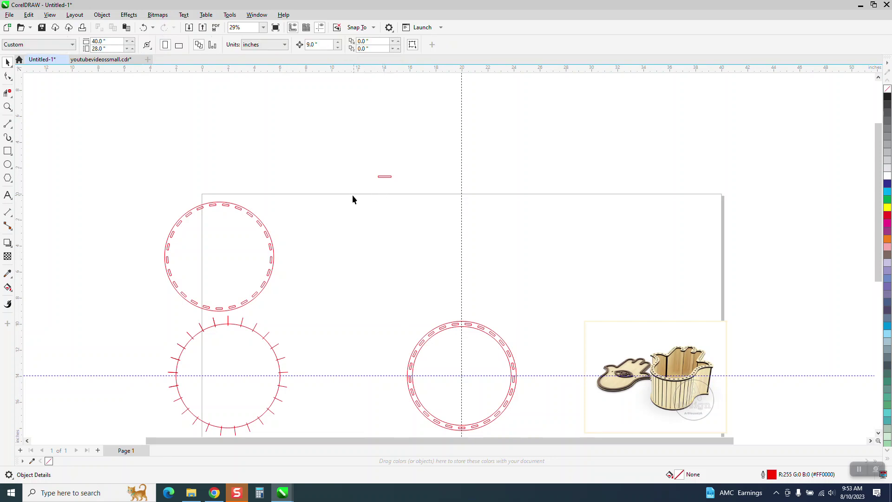
left_click(382, 176)
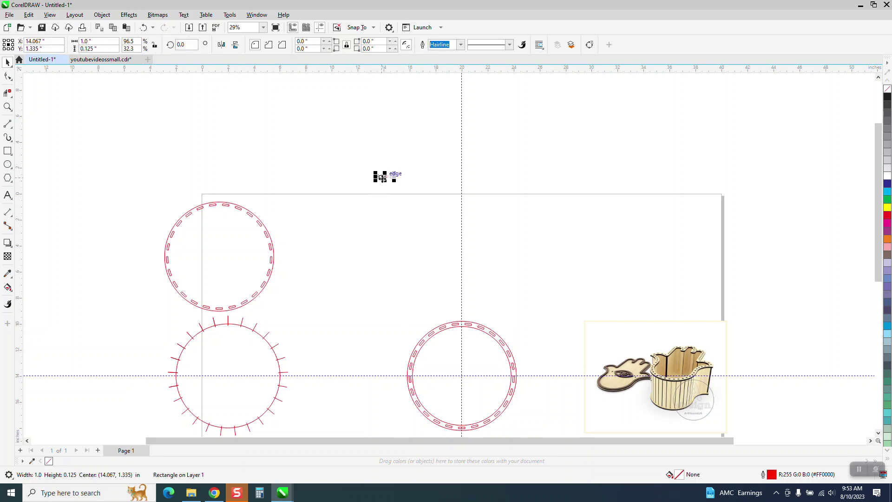
key("p")
Move the slot rectangle up onto the ring's top slot.
left_click(7, 107)
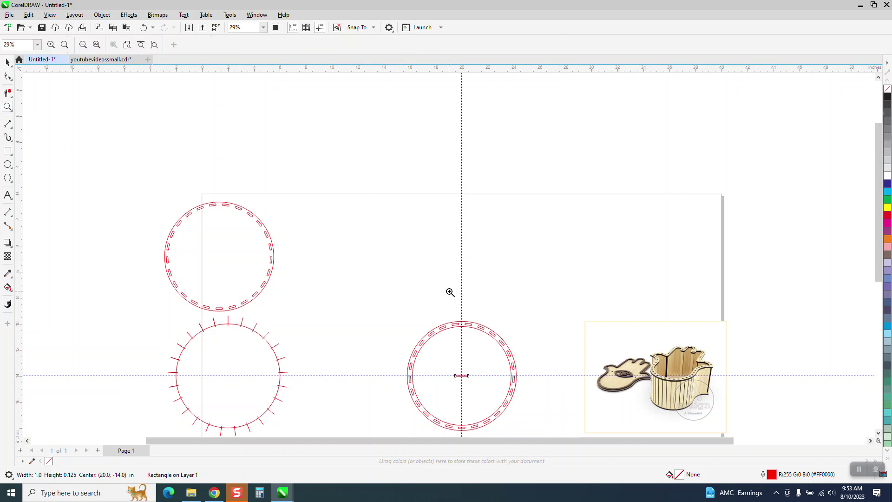
left_click_drag(391, 302, 530, 404)
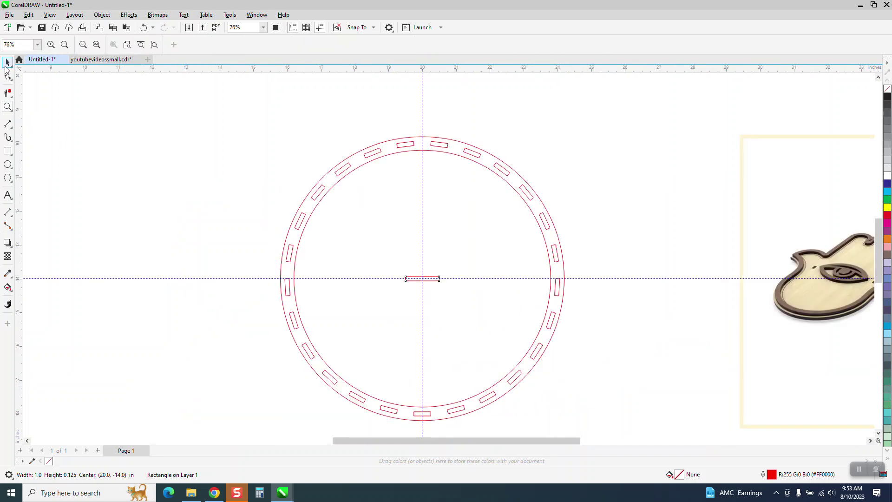
left_click(7, 62)
left_click_drag(422, 280, 422, 143)
key("z")
left_click_drag(379, 123, 567, 206)
Drag the rectangle's rotation centre down to the ring's centre.
left_click(7, 62)
scroll(242, 165, "down", 2)
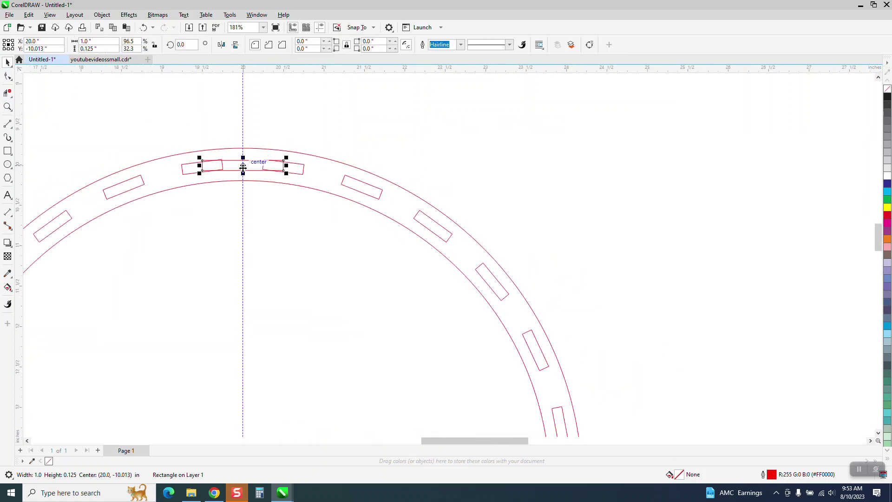
left_click(245, 171)
scroll(244, 171, "down", 1)
left_click_drag(245, 171, 245, 357)
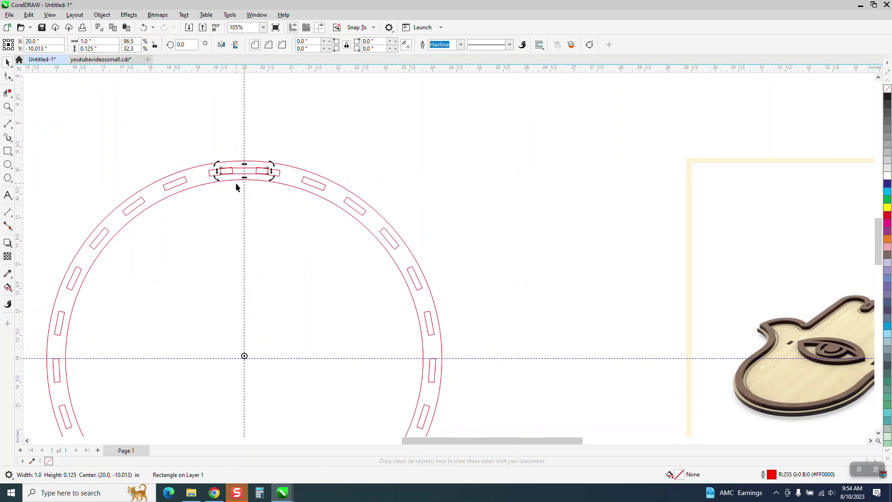
left_click(244, 168)
Re-pin the rotation centre to the ring's centre and bring back the rotation handles.
left_click(7, 107)
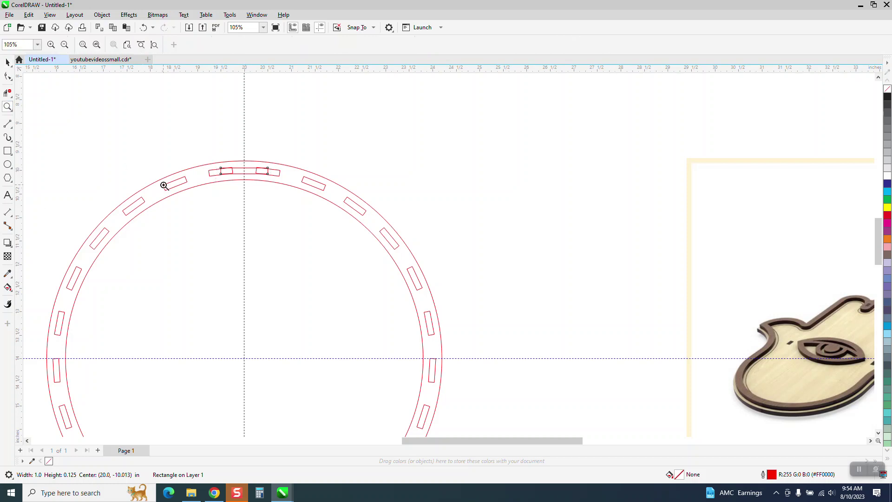
mouse_move(177, 148)
left_mouse_down()
mouse_move(255, 284)
mouse_move(371, 379)
left_mouse_up()
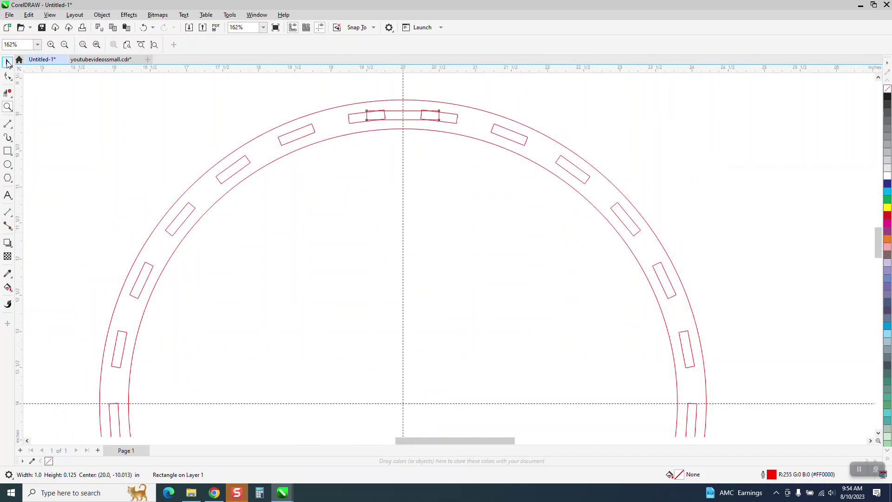
left_click(7, 62)
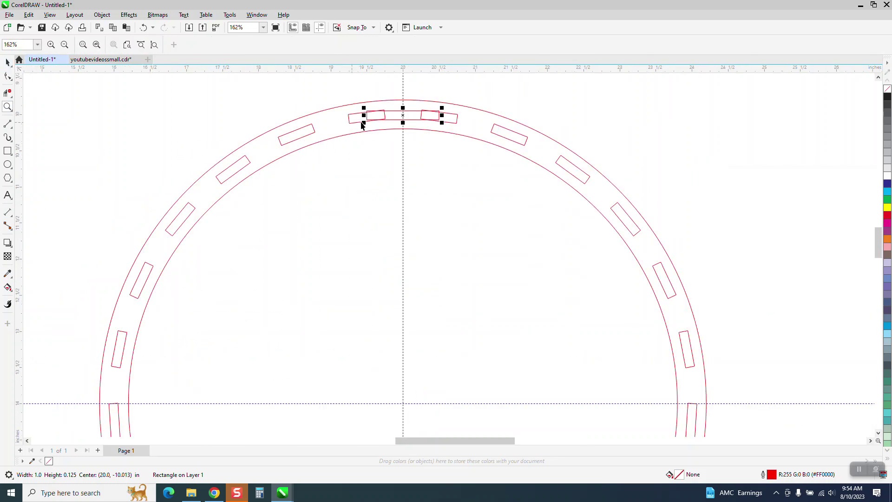
left_click(403, 118)
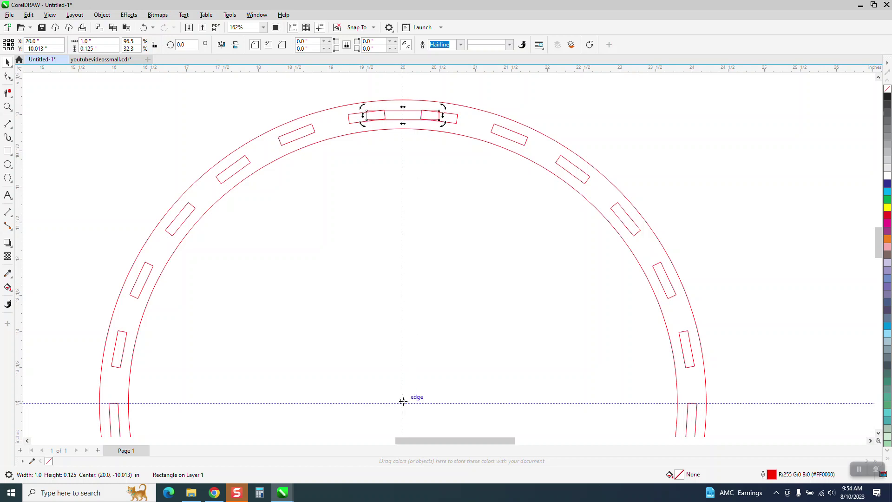
left_click_drag(403, 400, 403, 401)
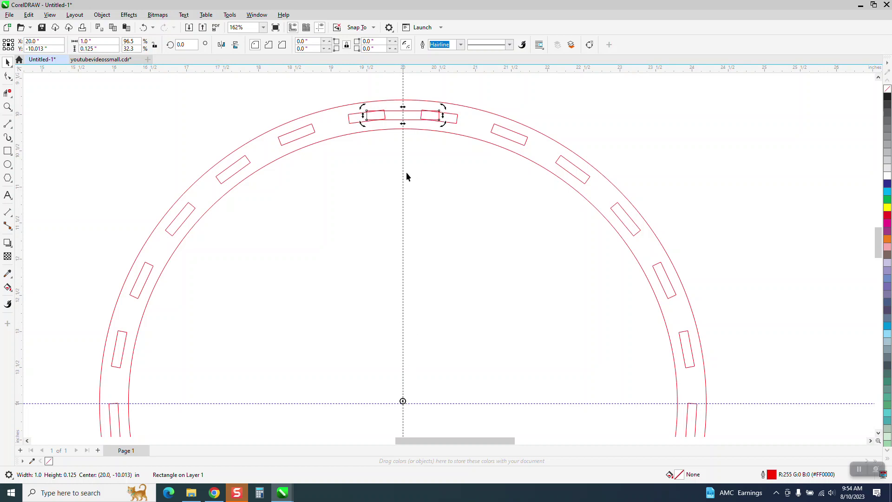
left_click(405, 118)
left_click(411, 111)
left_click(411, 111)
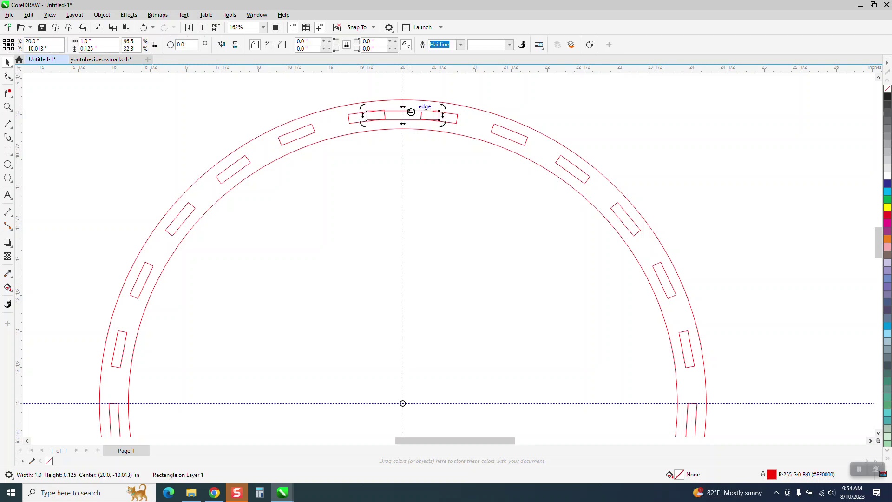
Rotate slot copies in 7.2° steps about the ring centre, keeping the 21.6° copy.
left_click_drag(443, 107, 404, 105)
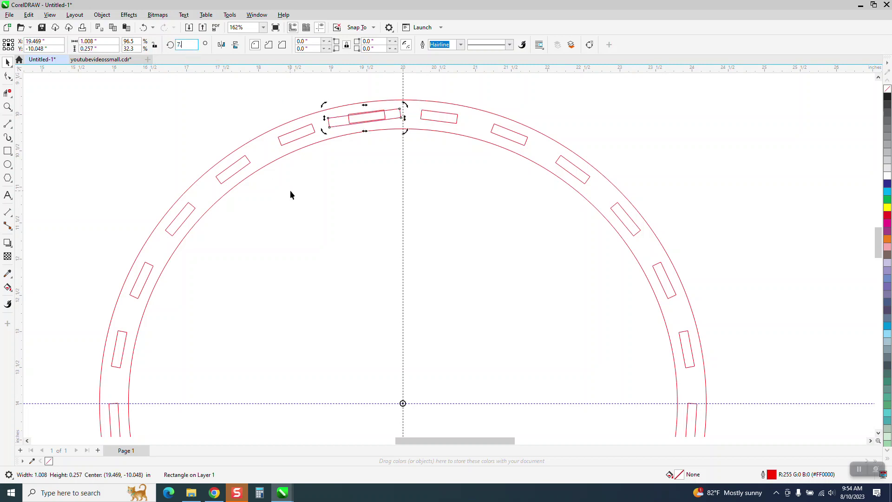
key("Return")
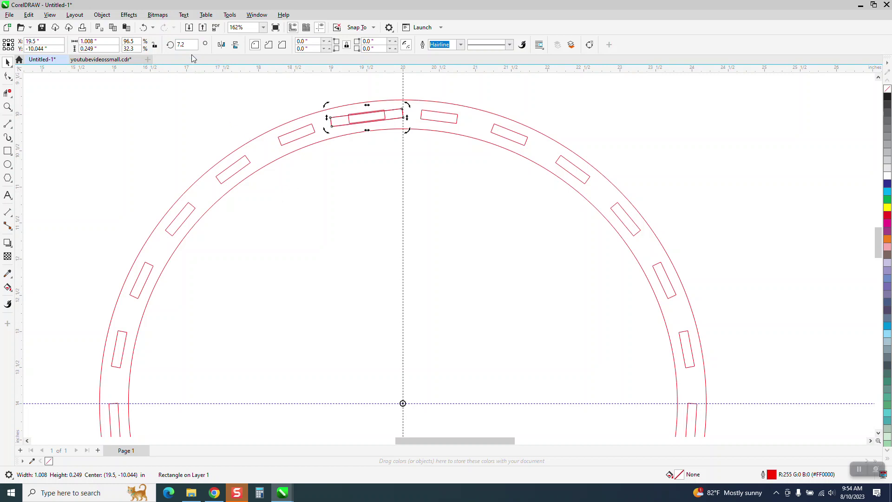
left_click(176, 44)
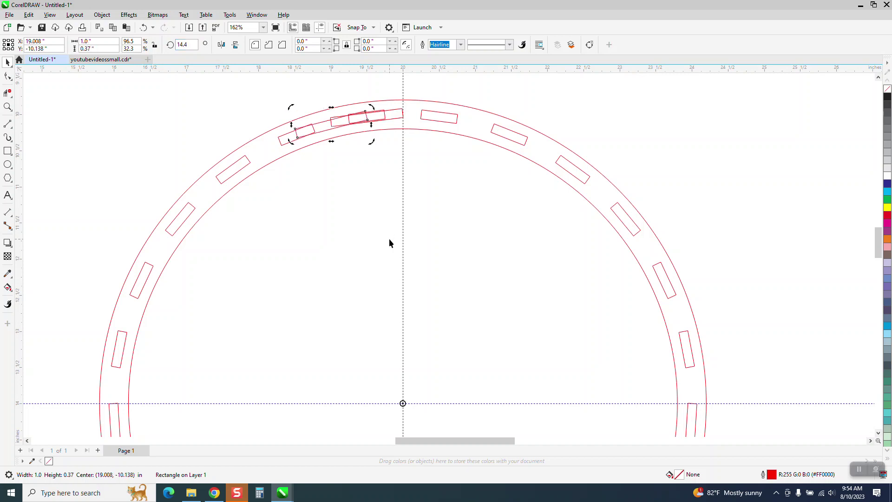
left_click(143, 26)
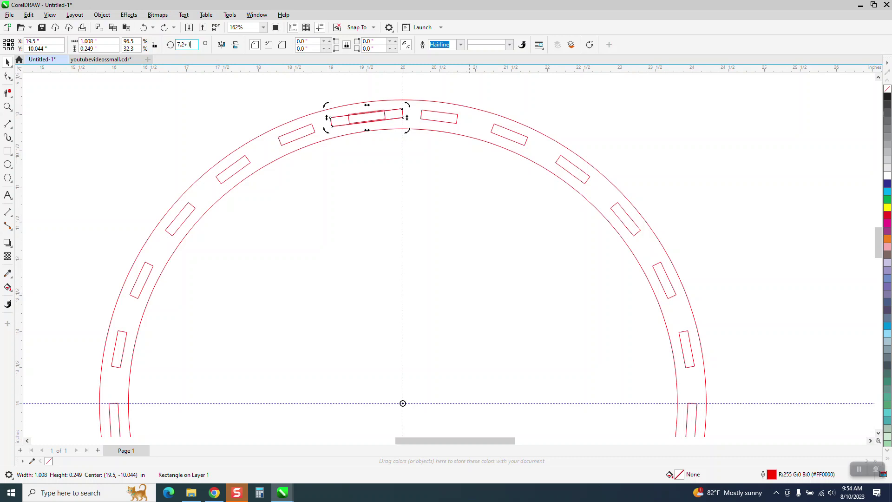
key("ctrl+shift+z")
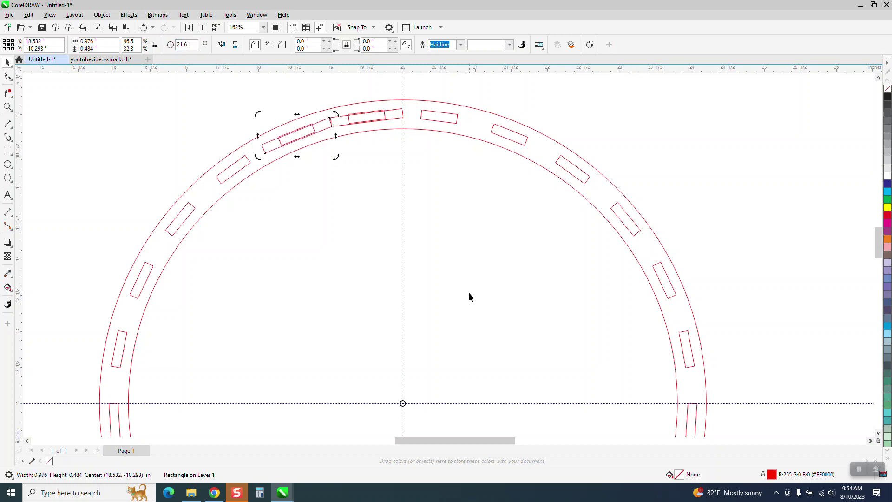
Nudge the long rectangle and the left angled slot up slightly into line along the ring.
left_click(8, 107)
left_click_drag(299, 100, 379, 145)
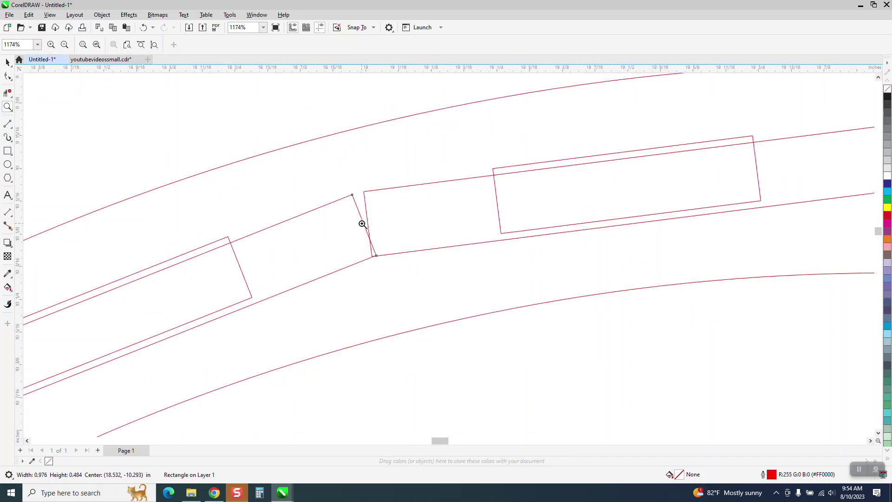
scroll(352, 222, "down", 1)
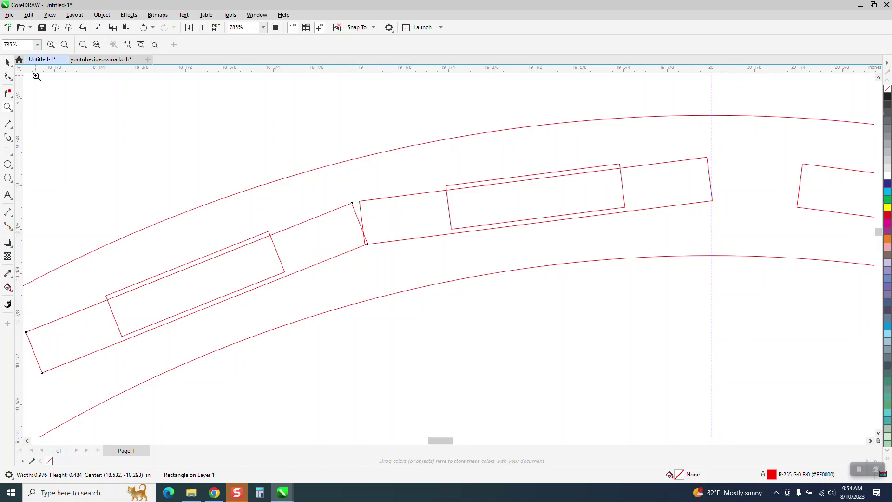
left_click(8, 62)
left_click(645, 160)
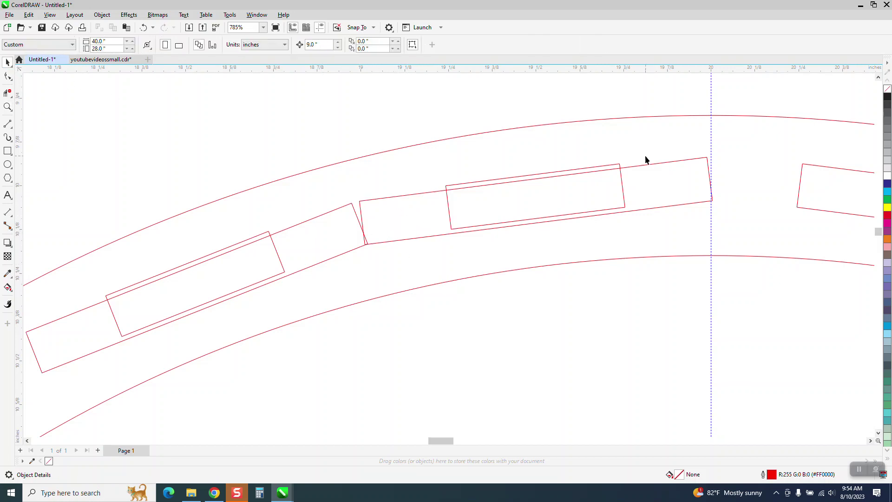
left_click(677, 163)
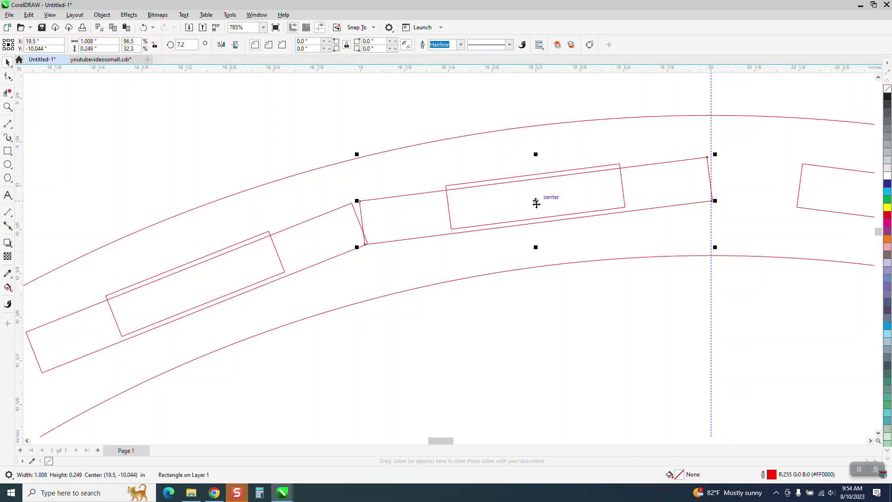
left_click_drag(535, 203, 534, 199)
left_click(304, 263)
left_click(303, 269)
left_click_drag(197, 292, 196, 284)
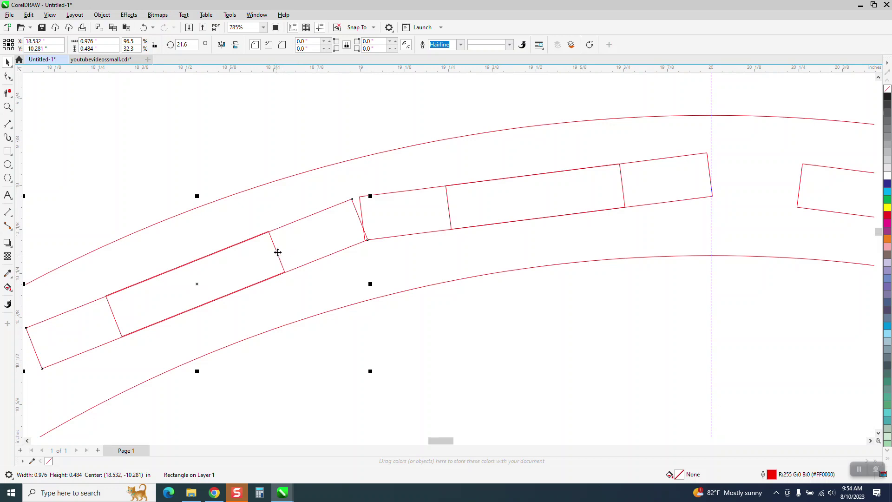
Inspect the slot junctions up close and delete the extra long outer rectangle.
scroll(281, 254, "down", 2)
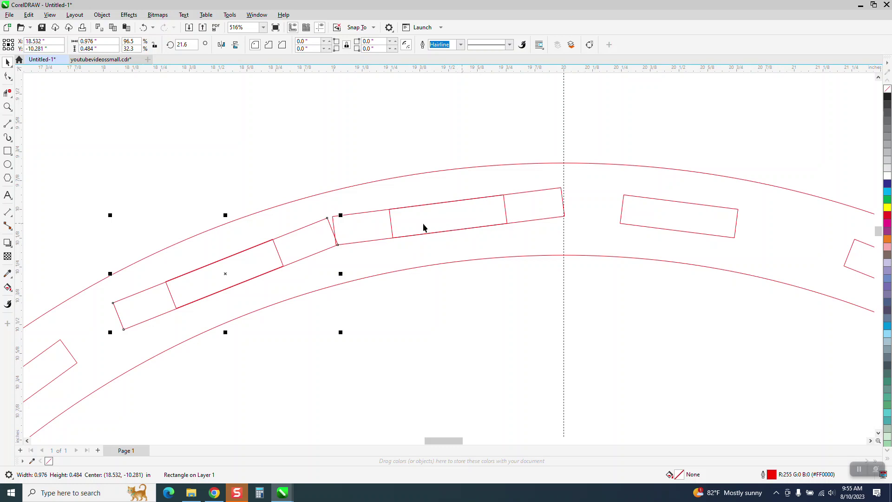
left_click(8, 107)
left_click_drag(302, 203, 389, 268)
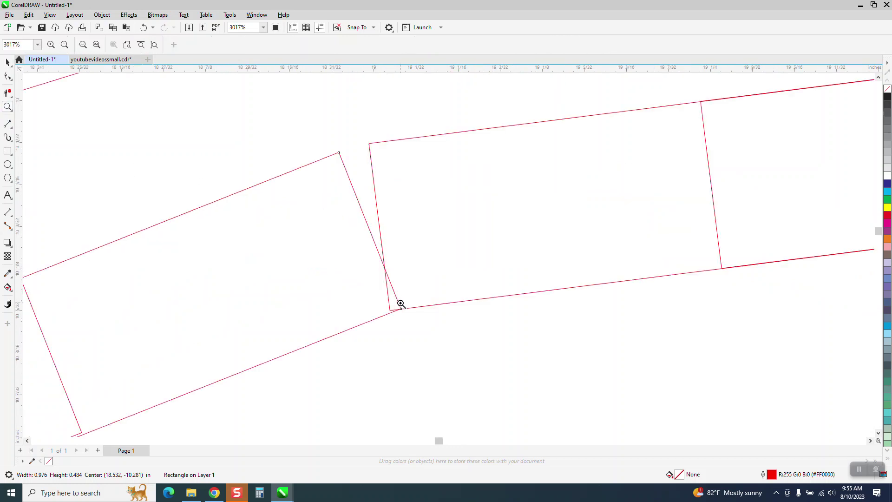
scroll(348, 243, "down", 10)
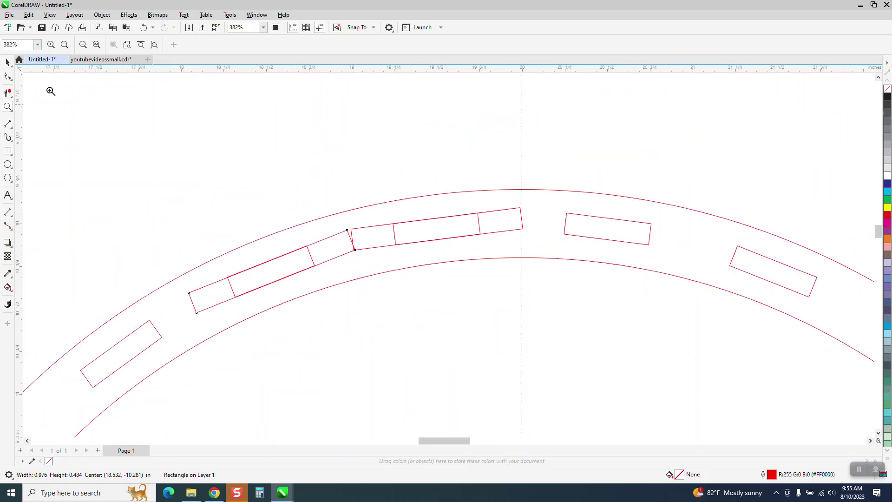
left_click(10, 78)
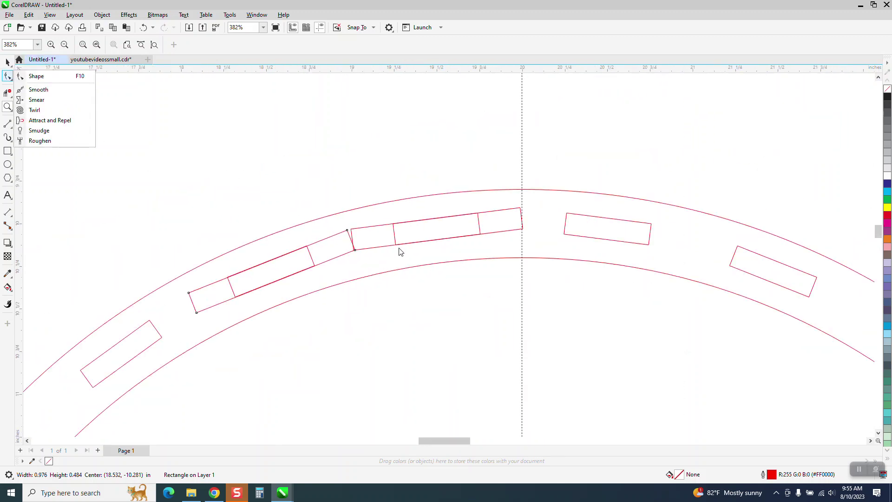
left_click(494, 218)
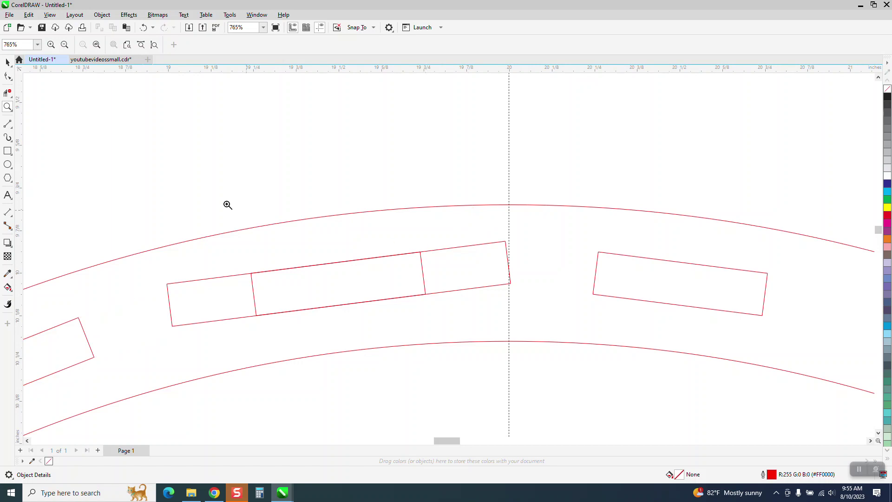
left_click(8, 61)
left_click(463, 251)
key("Delete")
scroll(259, 289, "down", 1)
Undo the deletion, then draw a tall rectangle sized 1 × 2 inches.
left_click(144, 28)
scroll(522, 248, "down", 1)
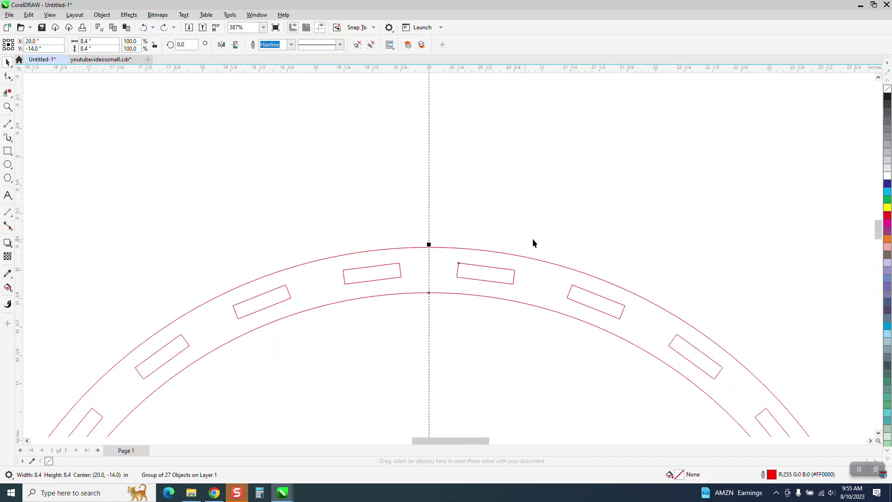
left_click(11, 158)
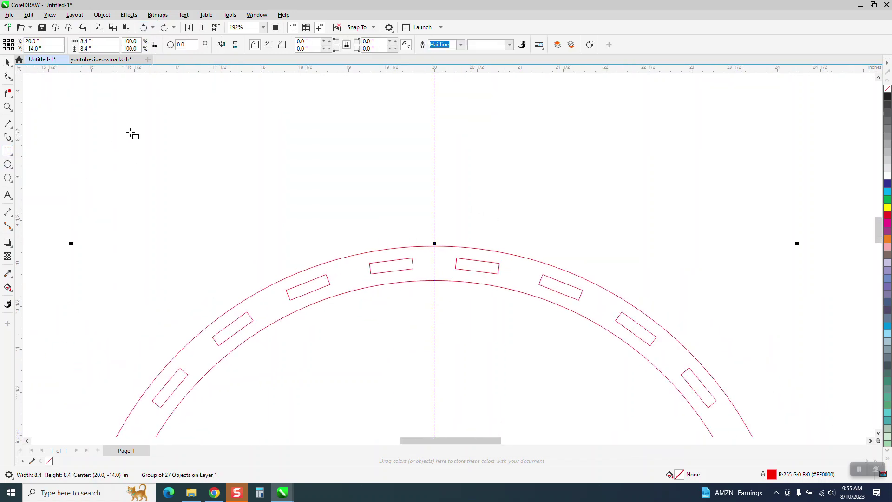
left_click_drag(260, 112, 216, 259)
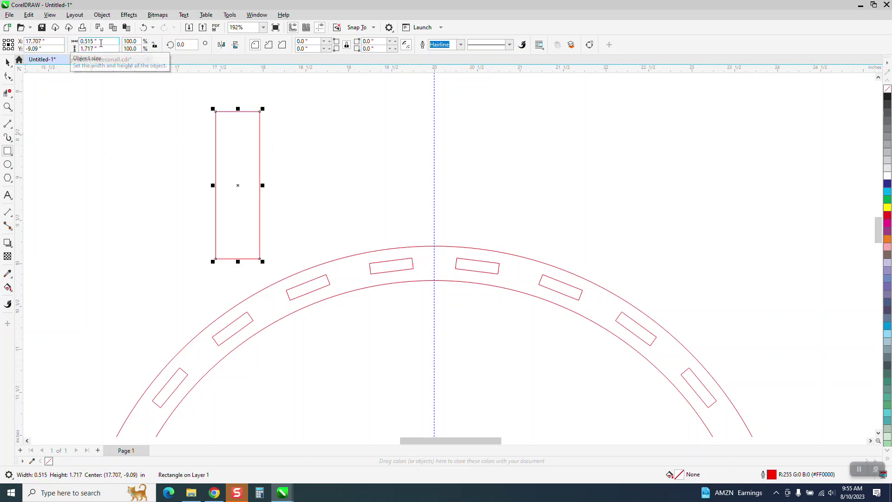
left_click(100, 43)
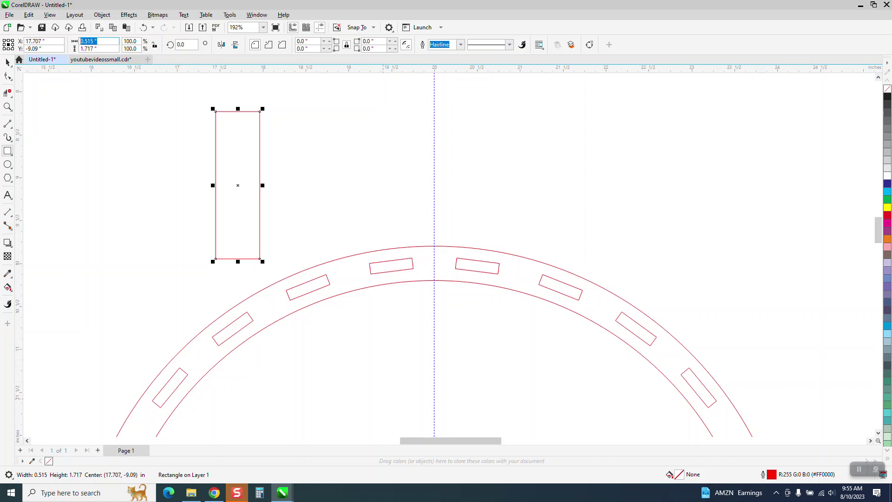
type("1")
key("Tab")
type("2")
key("Return")
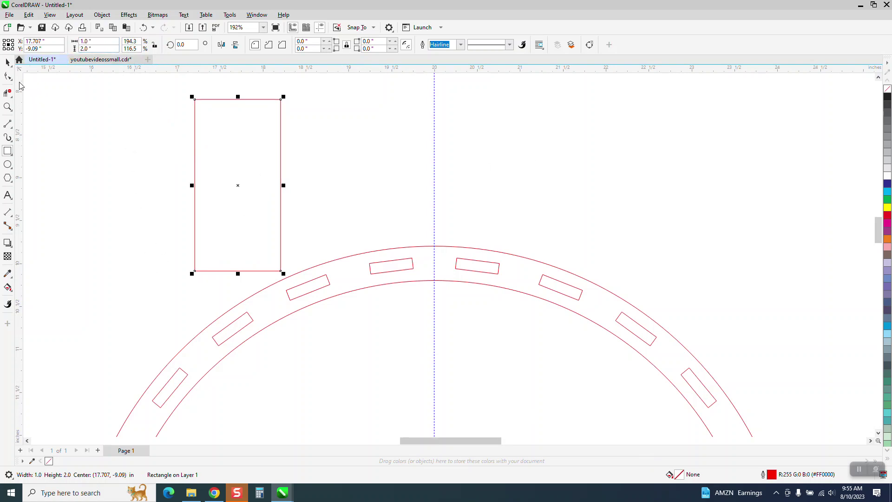
Centre the 1 × 2 inch rectangle in the middle of the ring with P.
scroll(170, 174, "down", 2)
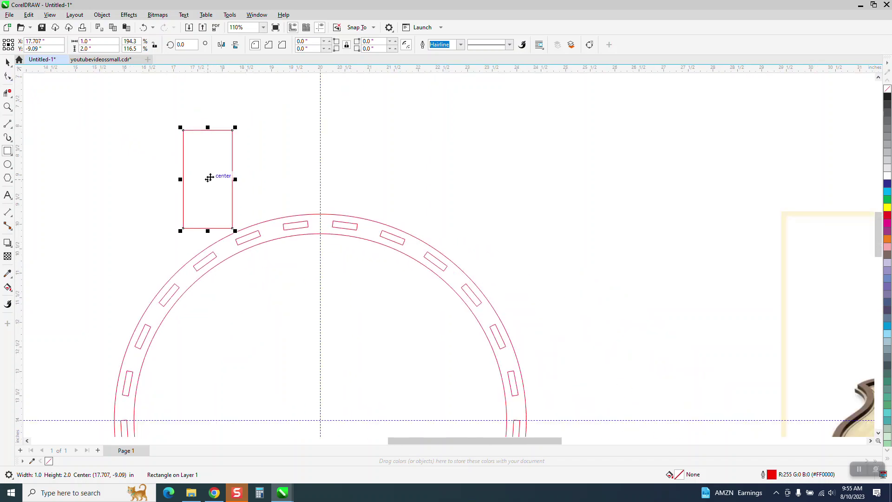
left_click_drag(207, 177, 358, 180)
key("p")
scroll(164, 144, "down", 1)
left_click(8, 107)
left_click_drag(261, 279, 343, 387)
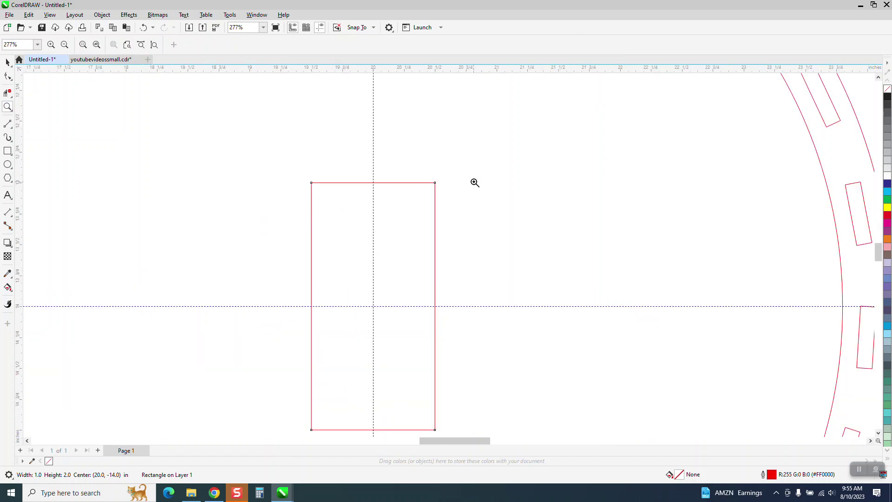
Draw a small rectangle above the tall rectangle and give it a 0.5 inch width.
left_click(7, 151)
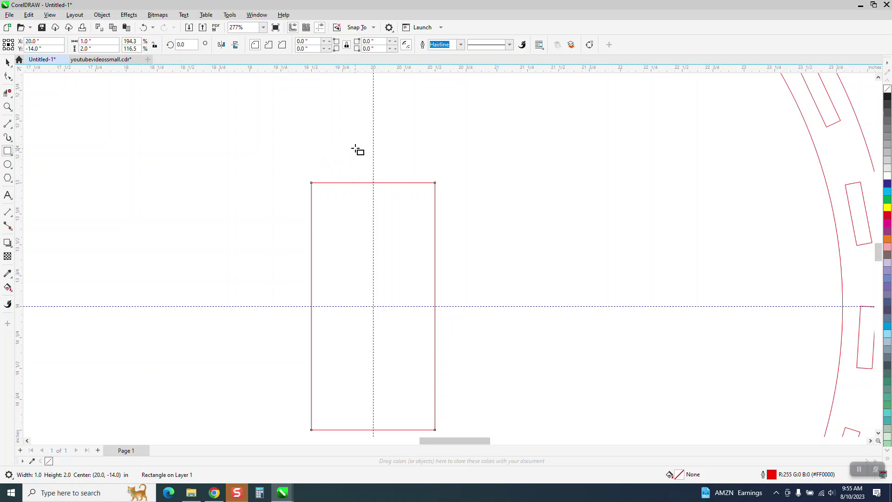
left_click_drag(357, 142, 419, 156)
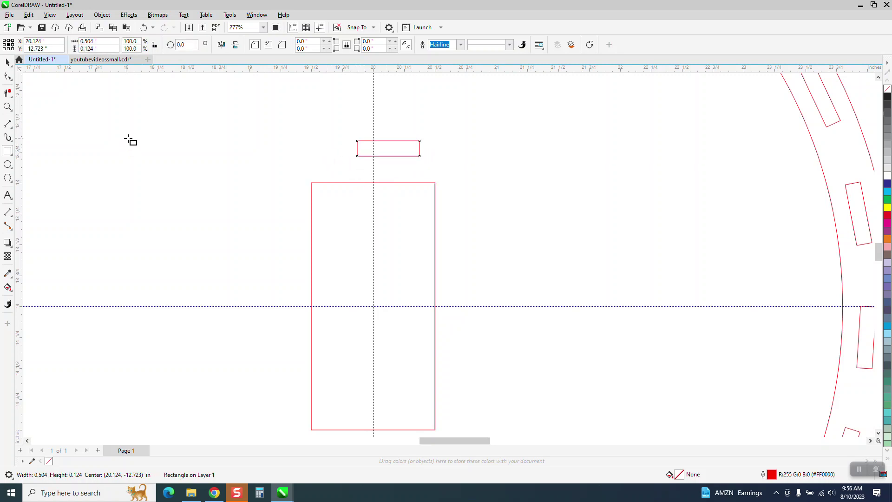
left_click(108, 48)
type("1.3")
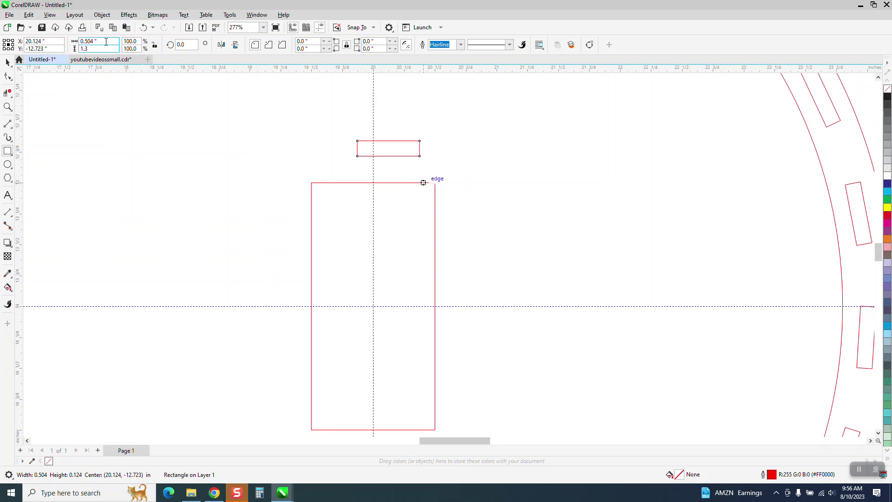
left_click_drag(106, 42, 90, 49)
type("0.5")
key("Return")
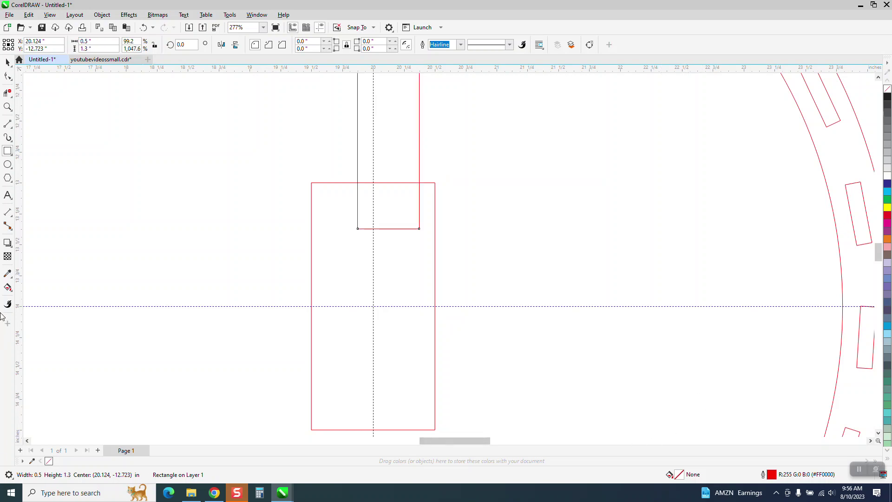
Correct the small rectangle's height to 0.13 inch.
left_click(88, 48)
type(".5")
key("Return")
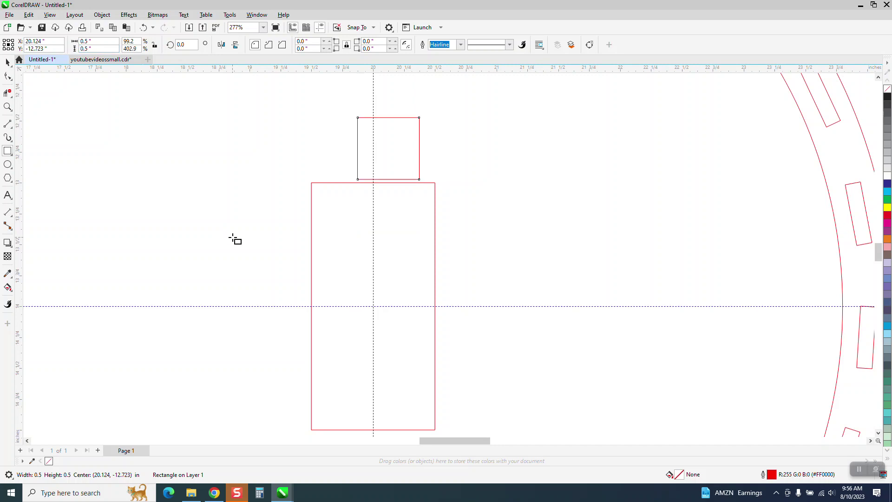
left_click(92, 41)
key("Tab")
type(".13")
key("Return")
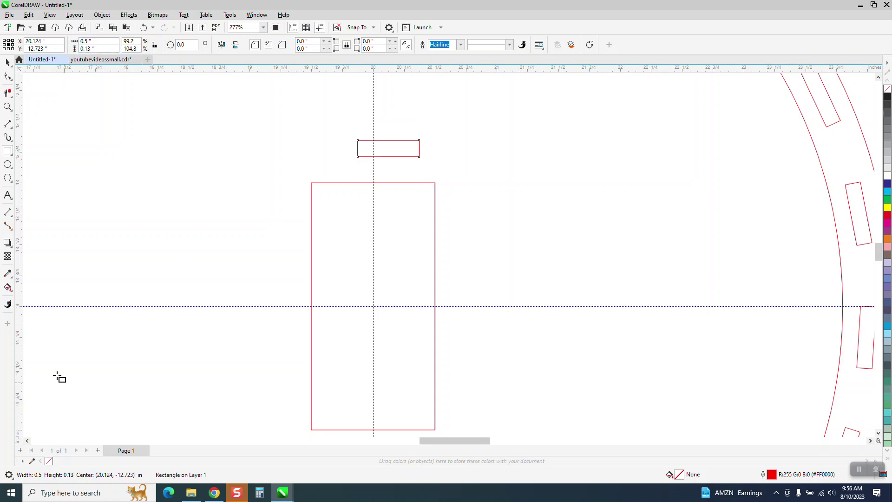
Centre the tab on the ring and move it up onto the tall rectangle's top edge.
left_click(9, 63)
key("p")
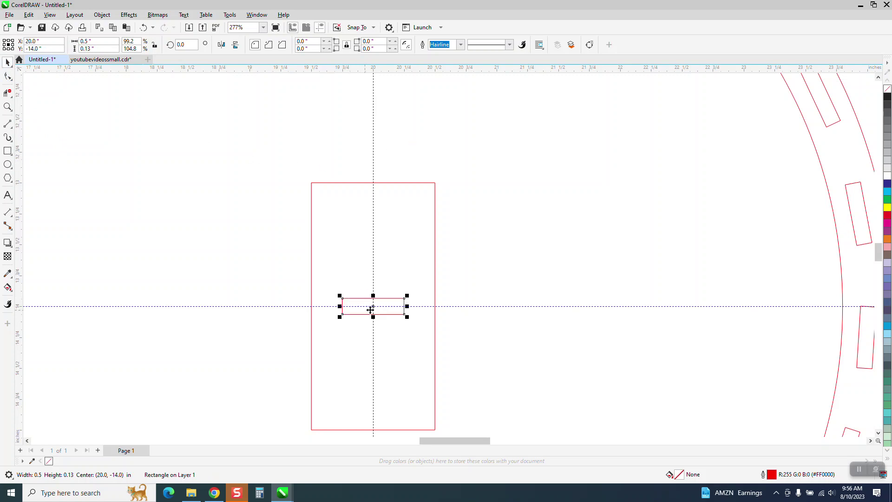
left_click_drag(373, 307, 359, 180)
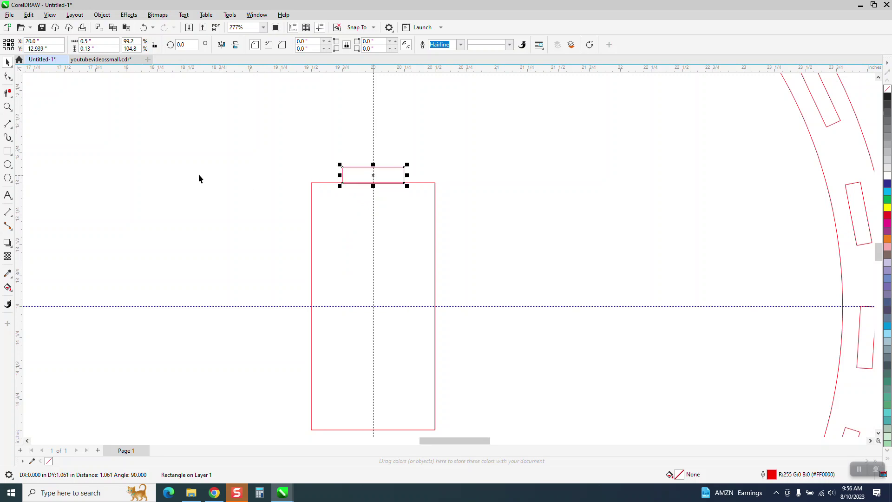
left_click(7, 106)
left_click_drag(310, 148, 466, 232)
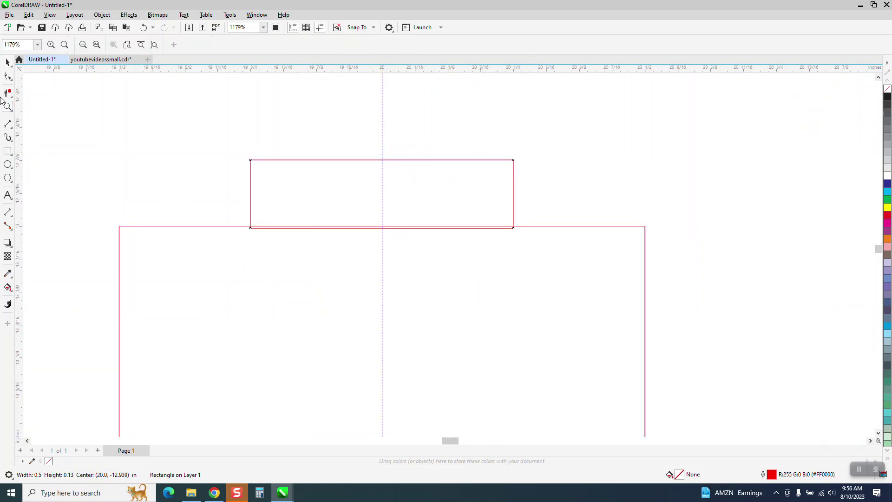
Set the nudge distance to 0.01 inch.
left_click(8, 63)
left_click(130, 125)
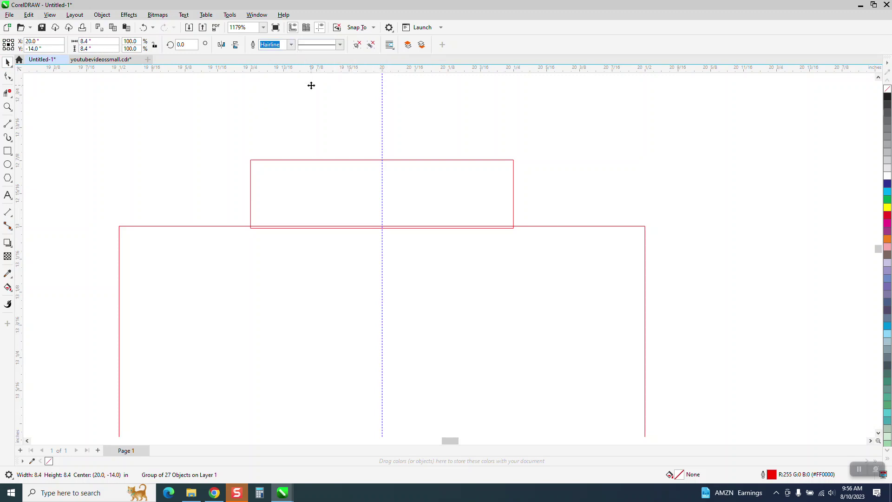
scroll(466, 166, "down", 5)
left_click(142, 157)
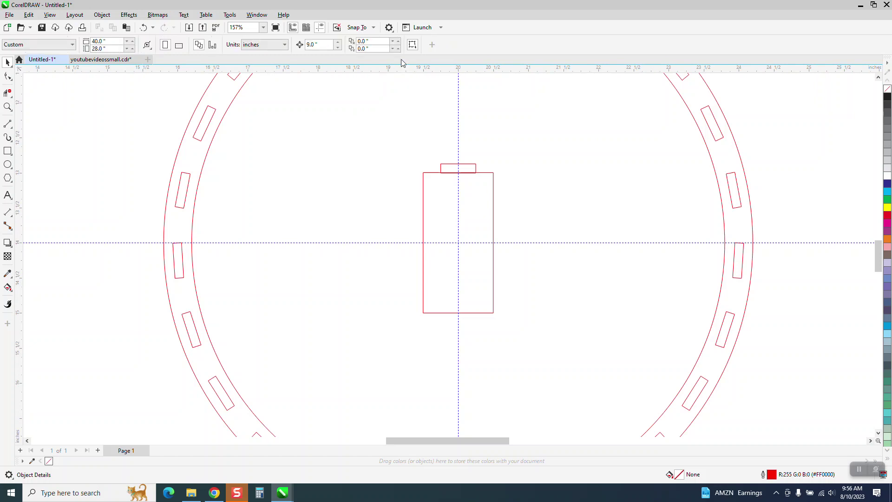
left_click(319, 44)
type(".01")
Zoom in on the tab and nudge it up by one 0.01 inch step.
scroll(305, 238, "up", 1)
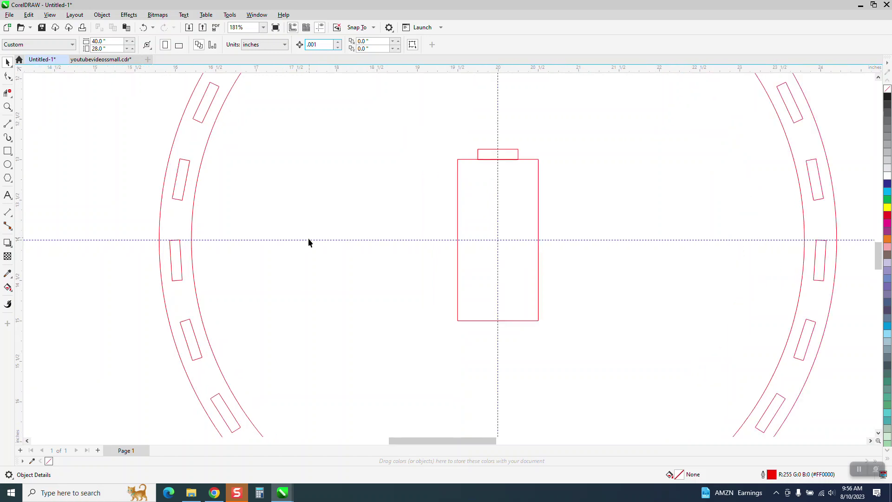
left_click(8, 107)
left_click_drag(430, 99, 634, 218)
key("space")
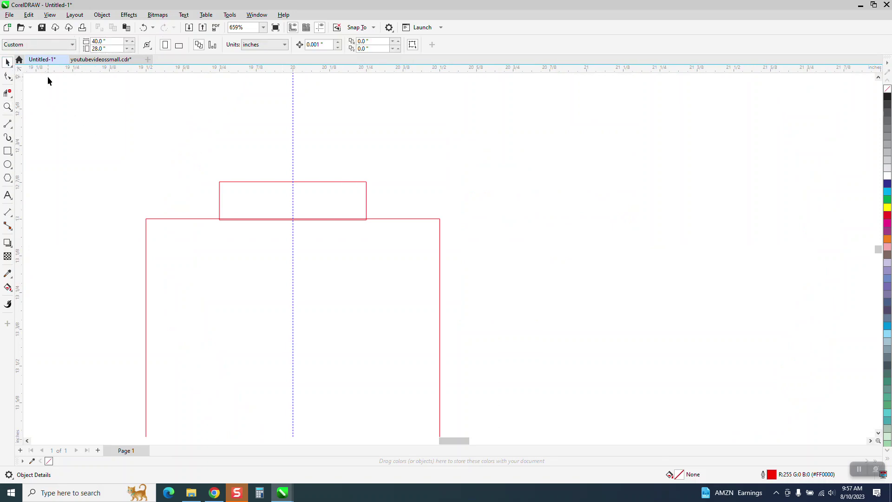
left_click(272, 182)
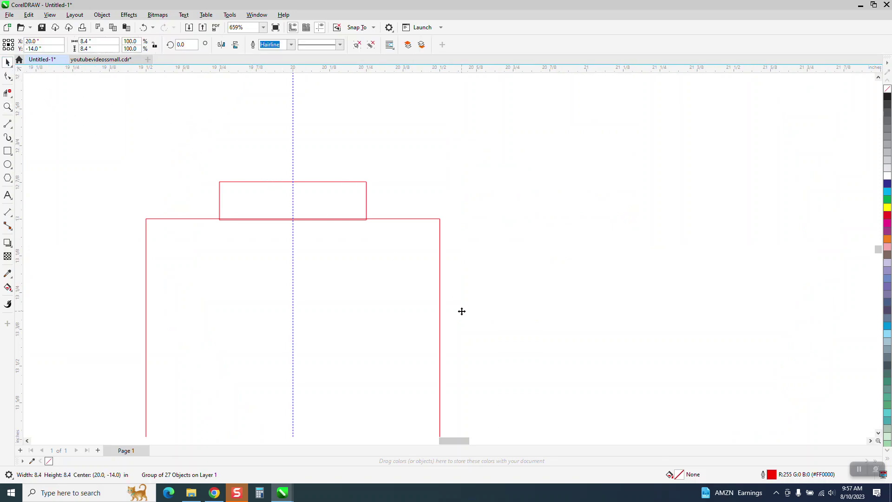
left_click(366, 203)
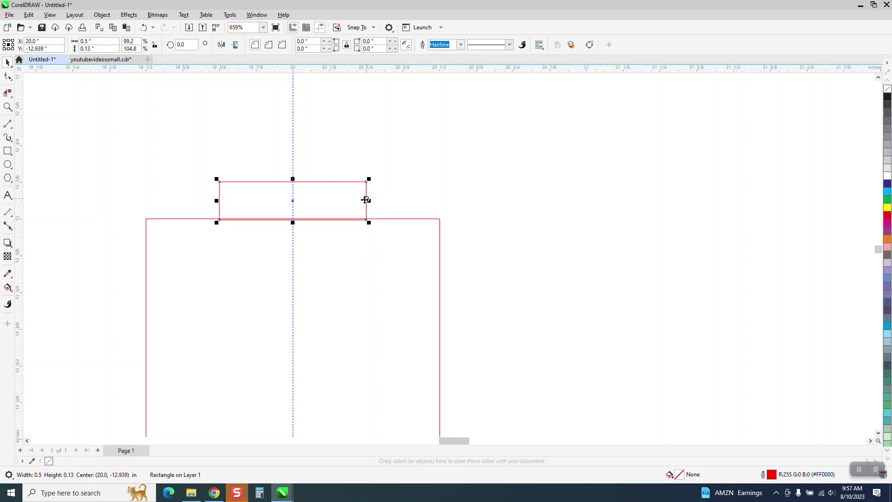
key("Up")
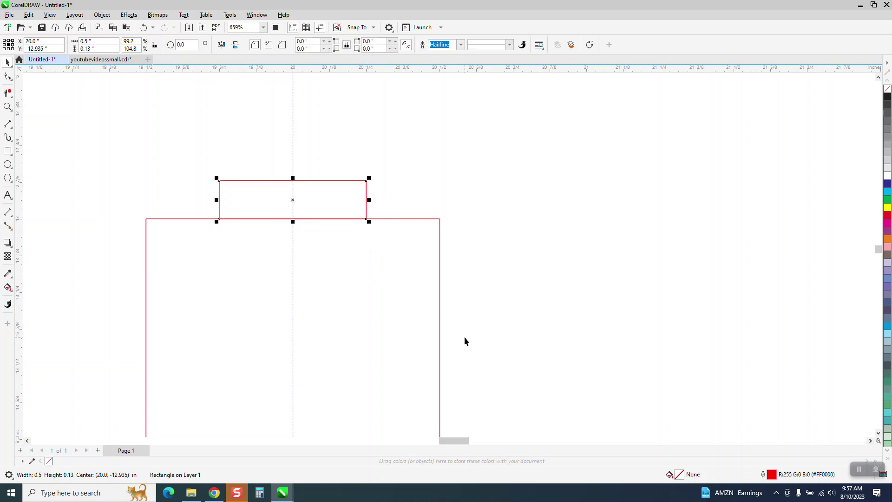
Nudge the tab back down so it sits flush on the panel's top edge.
left_click(7, 106)
left_click(229, 210)
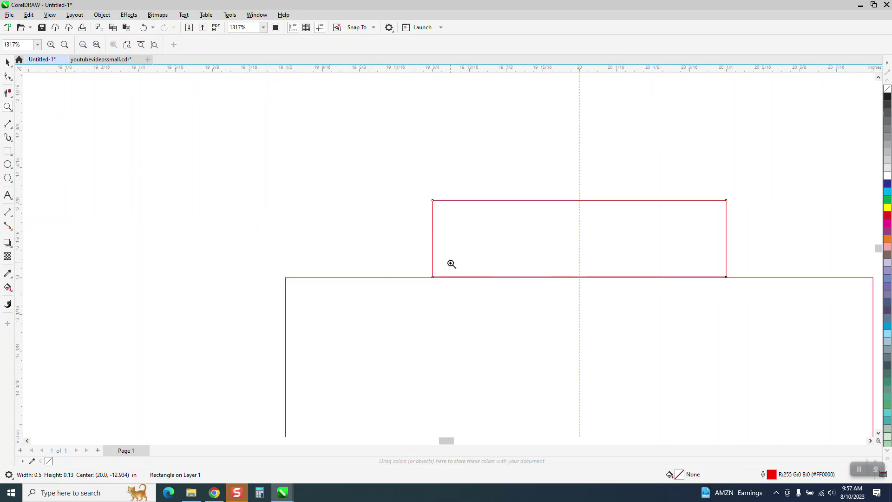
left_click_drag(434, 257, 488, 299)
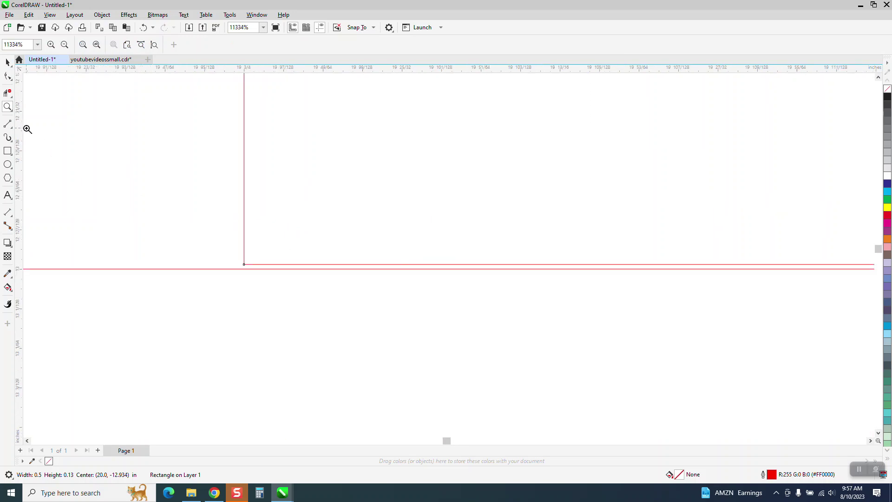
left_click(8, 61)
key("Down")
scroll(325, 237, "down", 5)
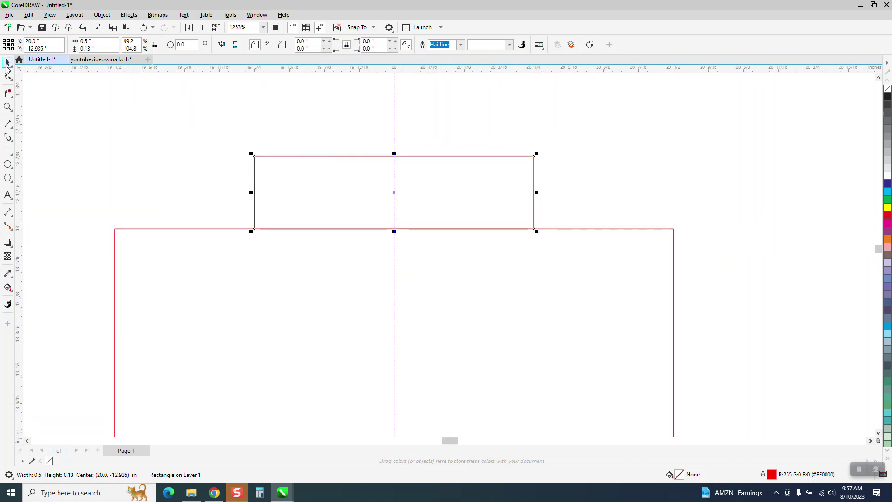
scroll(193, 204, "down", 1)
Delete the small rectangle's bottom edge and Smart Fill the panel-plus-top-tab area into one shape.
left_click(6, 95)
left_click_drag(279, 205, 378, 249)
scroll(357, 239, "down", 2)
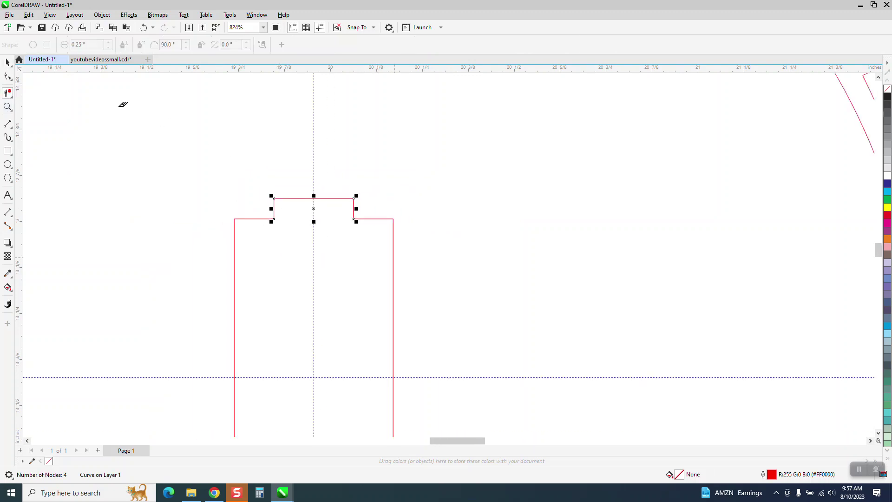
left_click(8, 62)
scroll(302, 191, "down", 1)
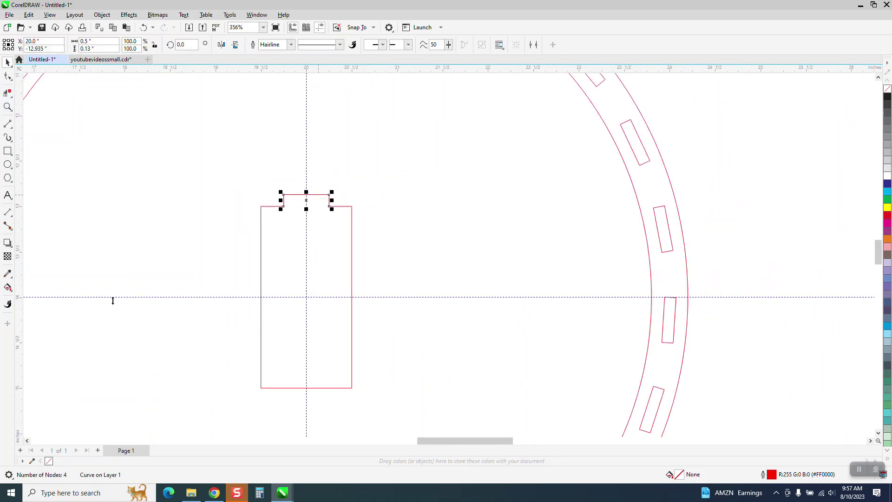
left_click(7, 287)
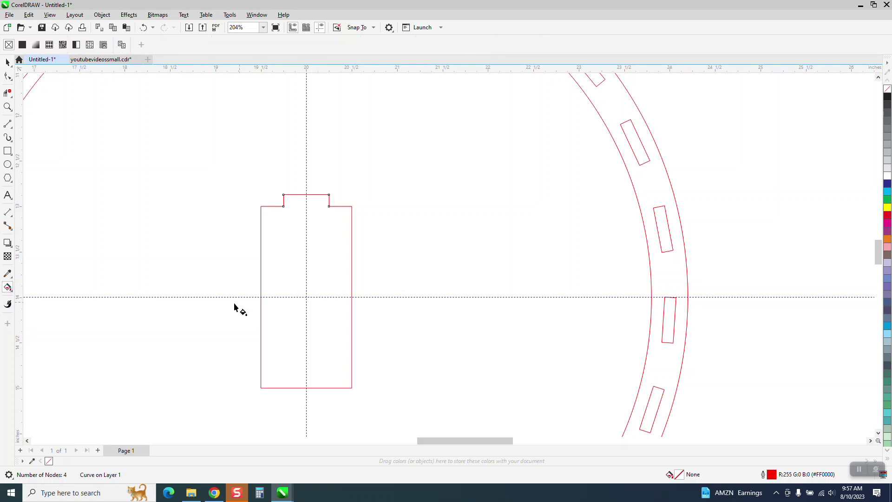
left_click(16, 296)
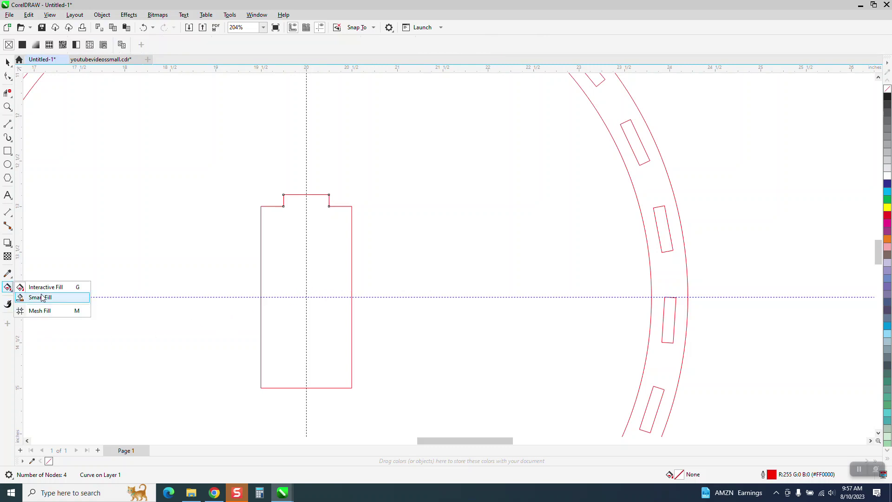
left_click(43, 297)
left_click(328, 281)
Move the tabbed shape right, give it no fill and a red outline, and mirror it vertically.
left_click(8, 63)
left_click_drag(338, 256, 509, 256)
left_click(888, 89)
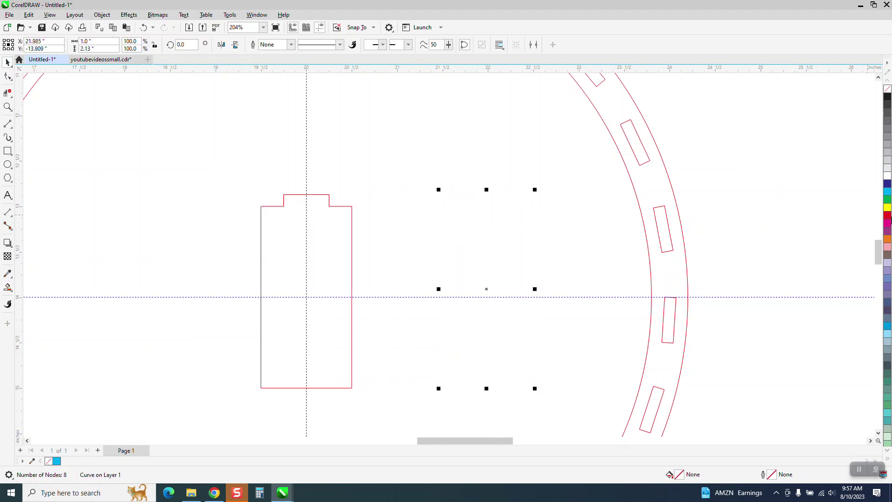
right_click(889, 216)
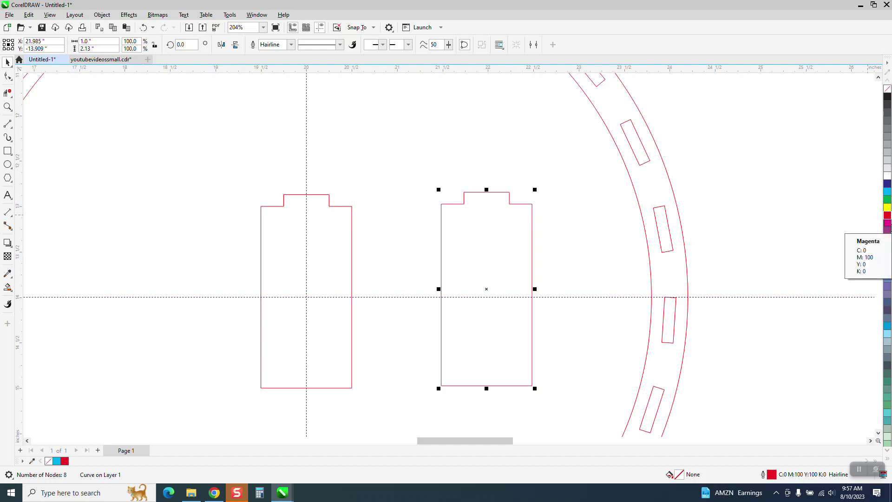
left_click(236, 47)
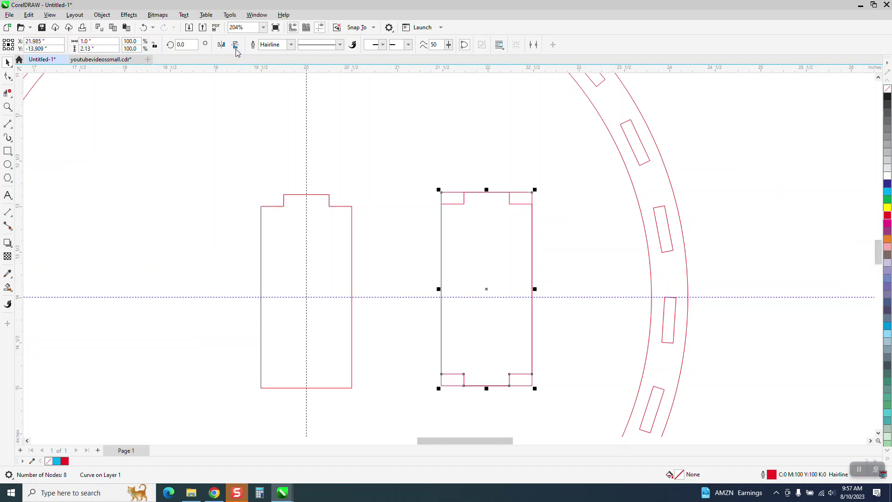
Move the slotted ring left, zoom on both panels, and shift the right panel down to align tabs.
left_click(575, 215)
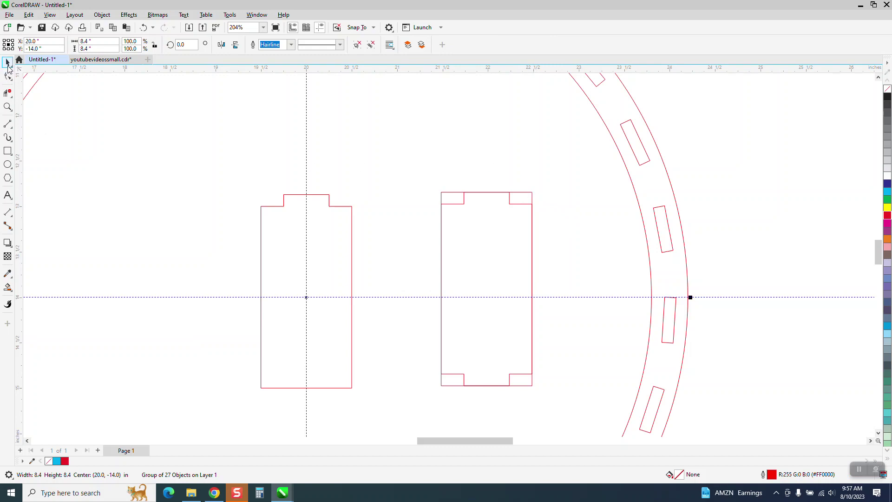
left_click(568, 189)
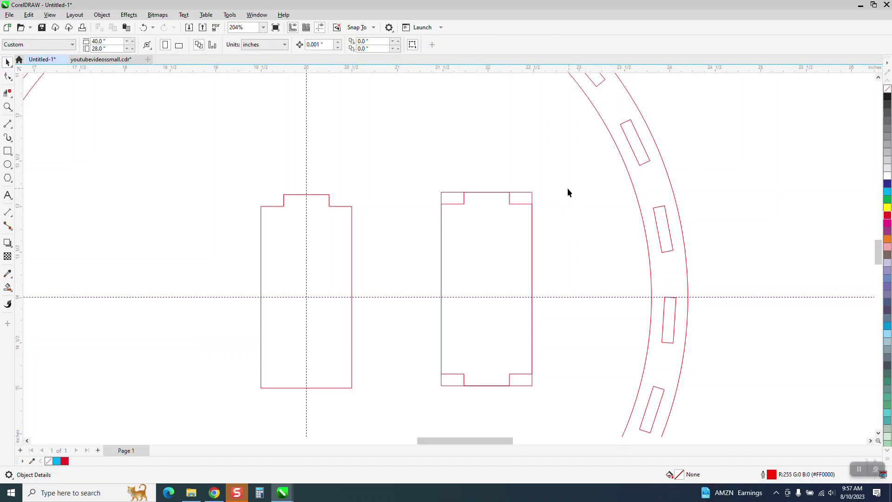
left_click(532, 193)
scroll(641, 205, "down", 4)
scroll(647, 250, "down", 1)
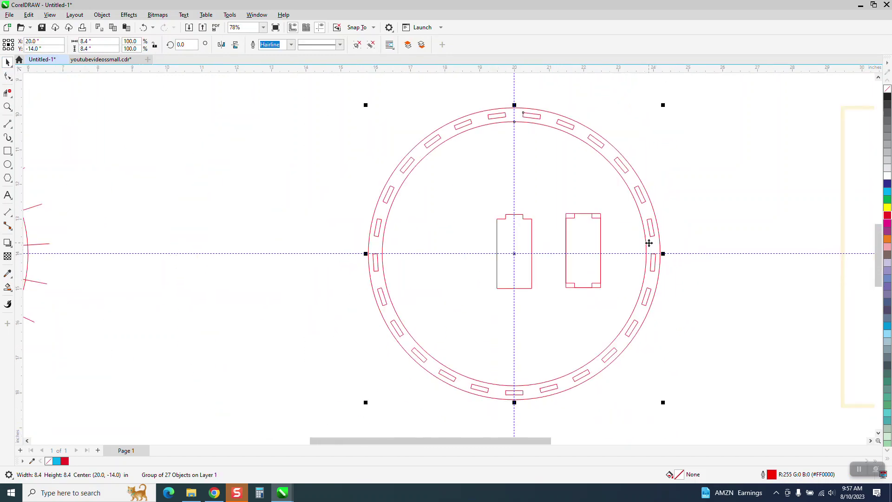
scroll(669, 232, "down", 2)
left_click_drag(659, 240, 413, 271)
left_click(7, 106)
left_click_drag(541, 200, 655, 293)
left_click(8, 62)
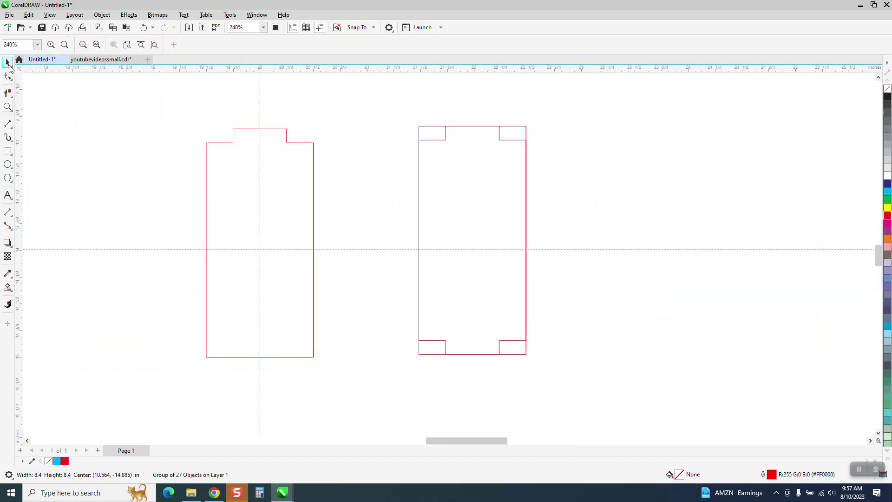
left_click(526, 128)
left_click_drag(526, 127, 527, 140)
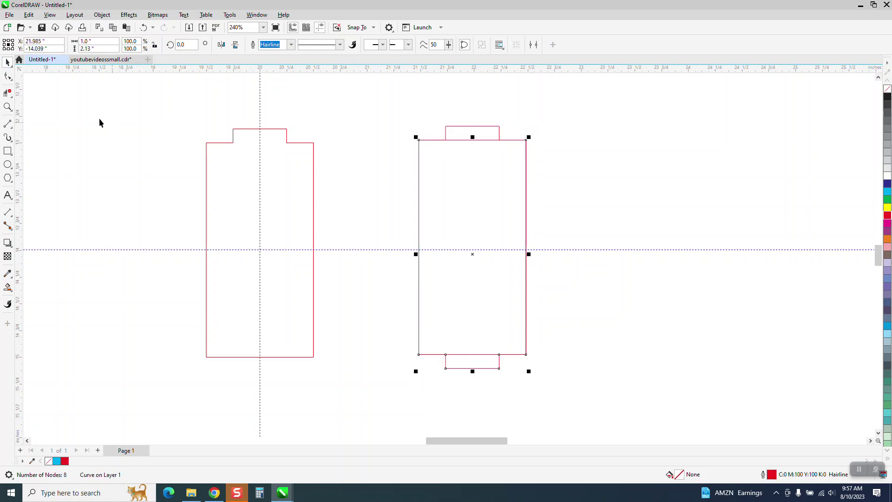
Delete the inner panel-tab lines, Smart Fill the double-tabbed outline, and drag the new shape right.
left_click(8, 93)
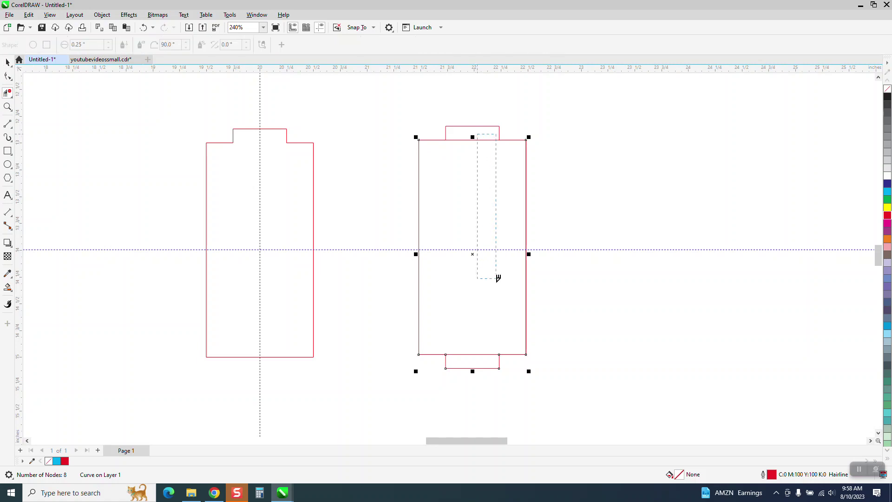
left_click_drag(499, 289, 492, 352)
left_click(7, 287)
left_click(452, 201)
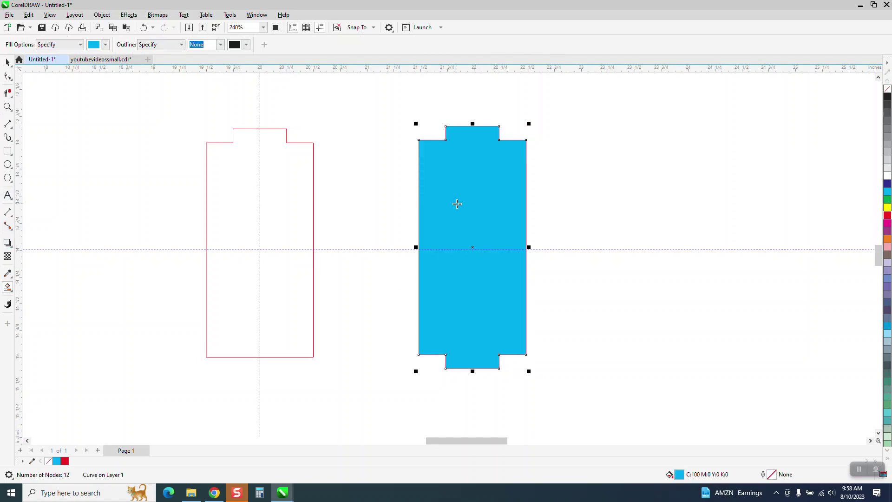
scroll(458, 202, "down", 1)
left_click(7, 62)
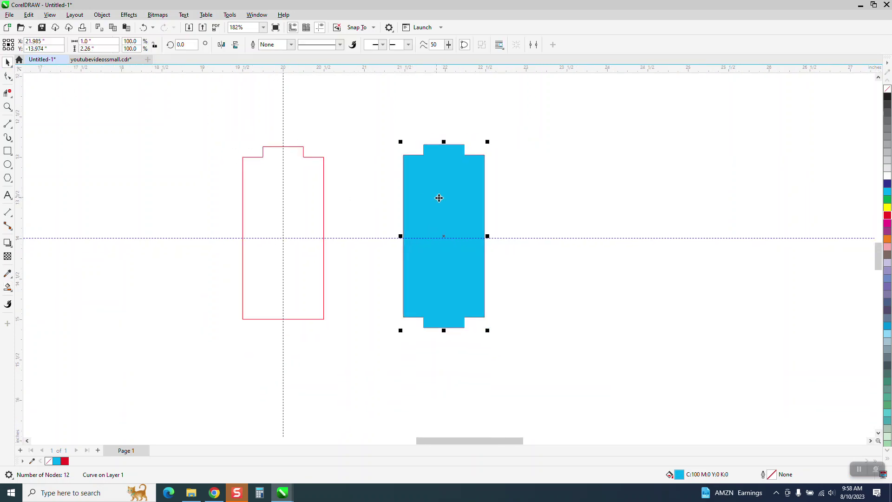
left_click_drag(482, 183, 607, 186)
Give the double-tabbed shape no fill and a red outline, delete the two earlier panels, and move it left.
left_click(887, 89)
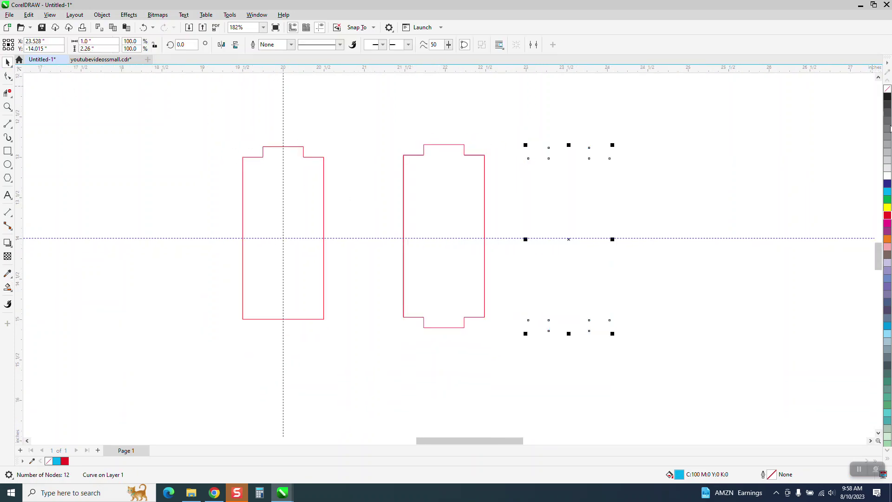
right_click(887, 218)
scroll(554, 231, "down", 2)
left_click_drag(364, 154, 552, 296)
key("Delete")
left_click_drag(582, 265, 256, 213)
Add parallel dimensions to the tabbed panel: 2.00" height, 1.00" width and 0.50" tab width.
left_click(8, 107)
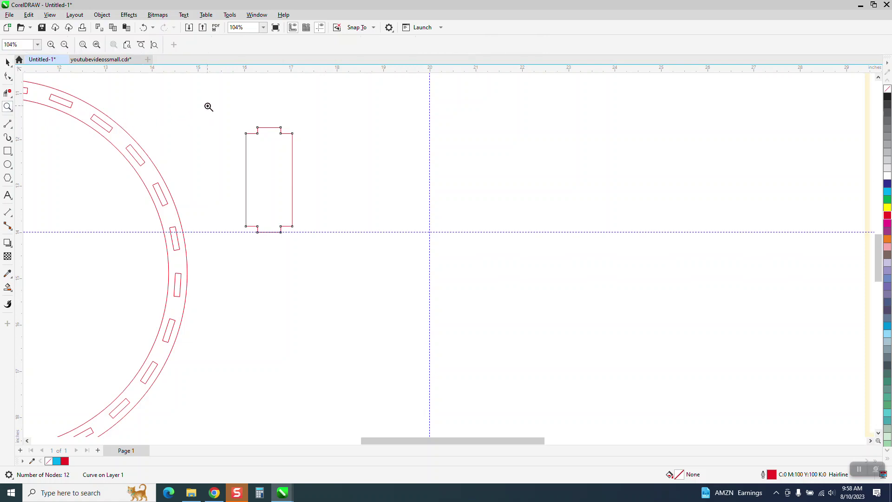
left_click_drag(209, 110, 351, 236)
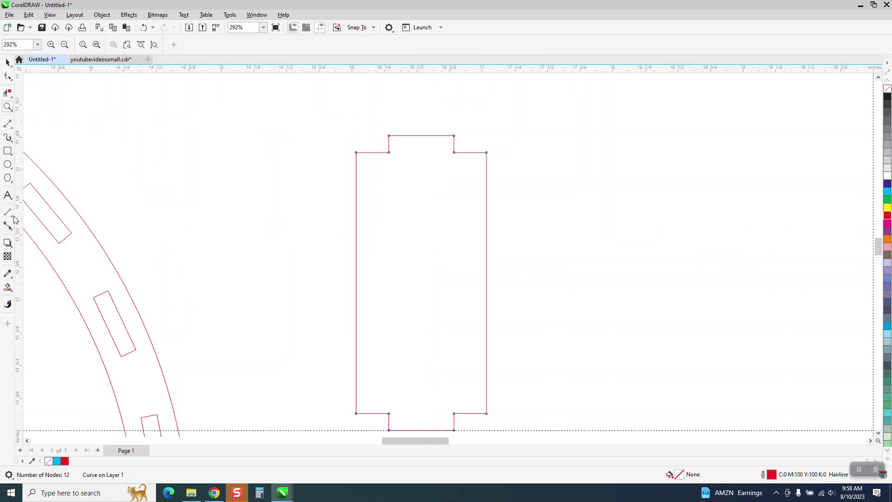
left_click(11, 215)
left_click(47, 208)
left_click_drag(356, 413, 356, 153)
left_click(356, 153)
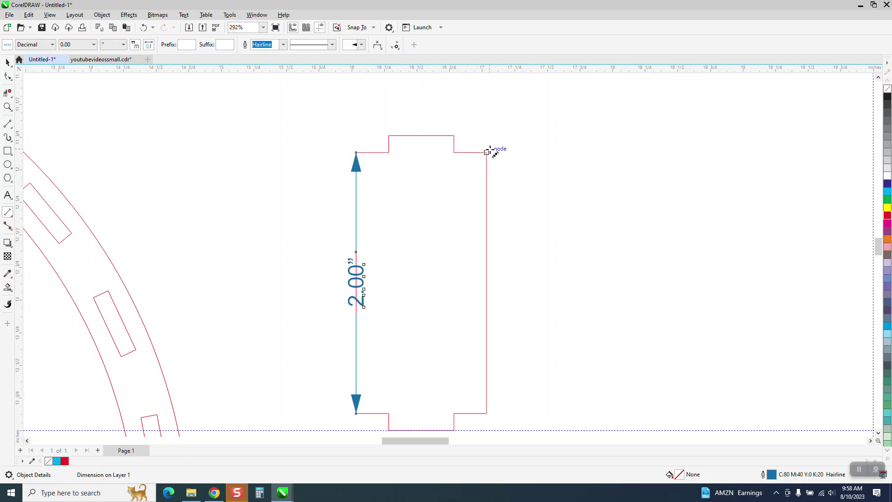
left_click_drag(488, 153, 454, 135)
left_click(357, 154)
left_click(455, 131)
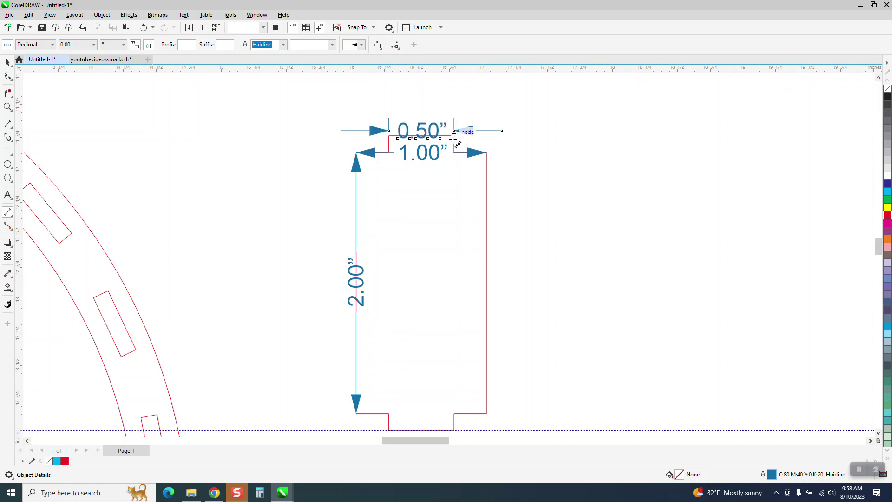
scroll(414, 332, "down", 2)
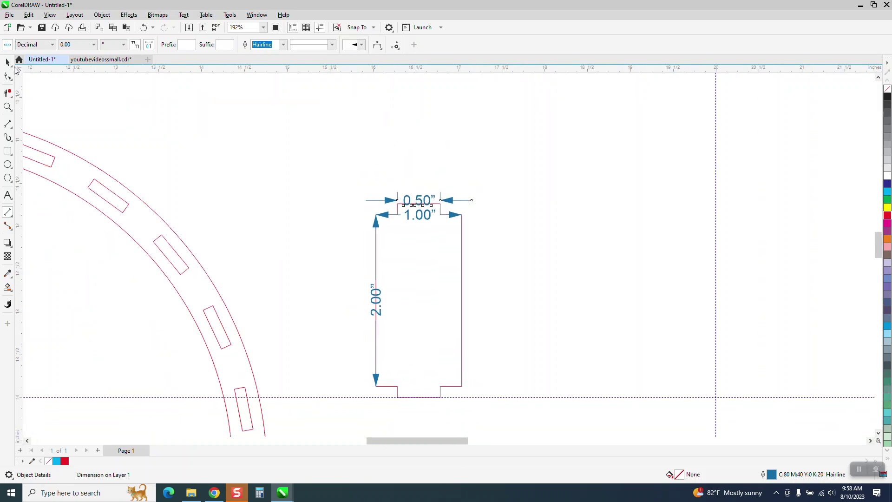
Zoom in on the bottom tab, measure its depth, then delete that tab-depth dimension.
left_click(8, 107)
left_click_drag(350, 177, 457, 247)
scroll(239, 239, "down", 3)
scroll(258, 261, "down", 3)
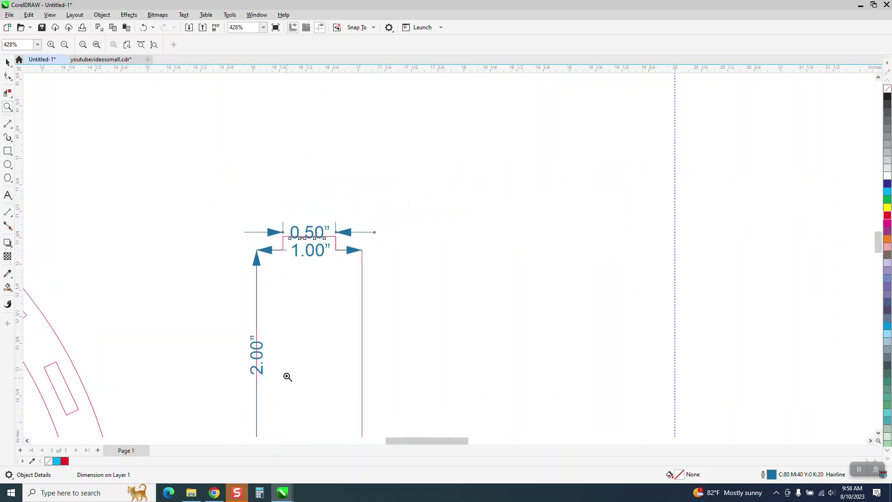
scroll(286, 381, "down", 3)
left_click_drag(285, 398, 335, 440)
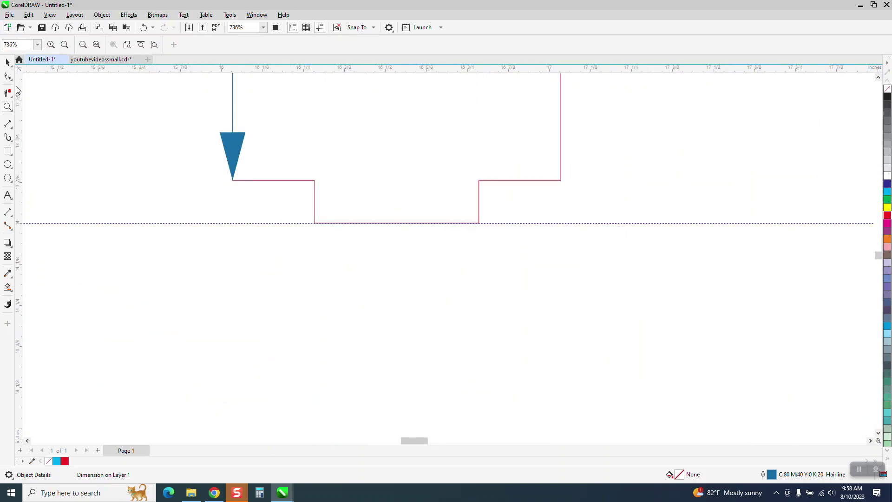
right_click(12, 132)
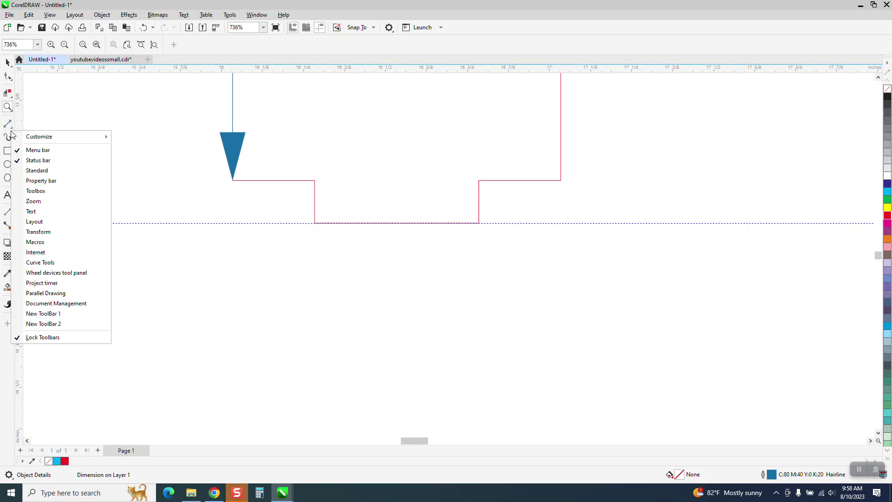
left_click(9, 214)
left_click_drag(315, 180, 312, 223)
left_click(311, 223)
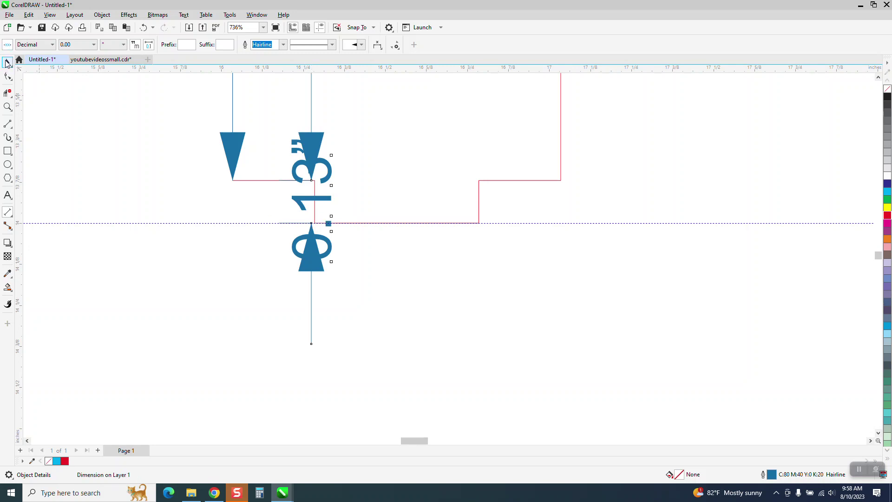
left_click(7, 61)
key("Delete")
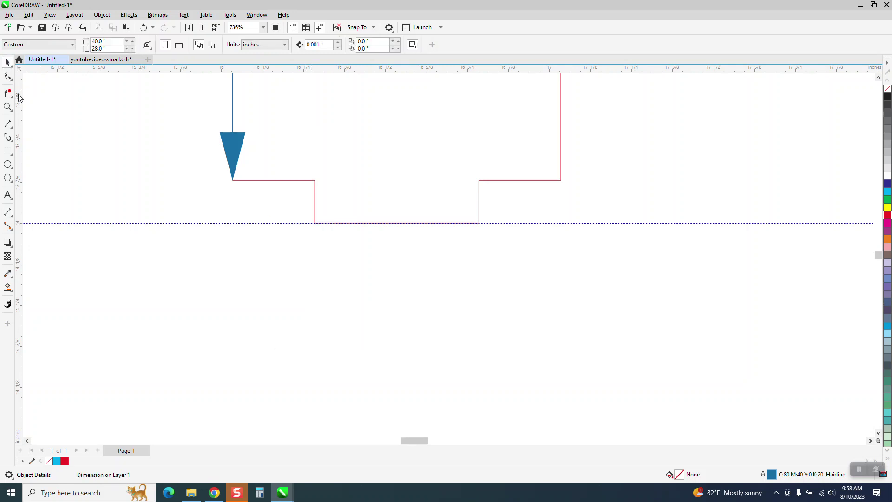
Delete the 2.00", 1.00" and 0.50" dimension labels from the panel.
scroll(101, 194, "down", 1)
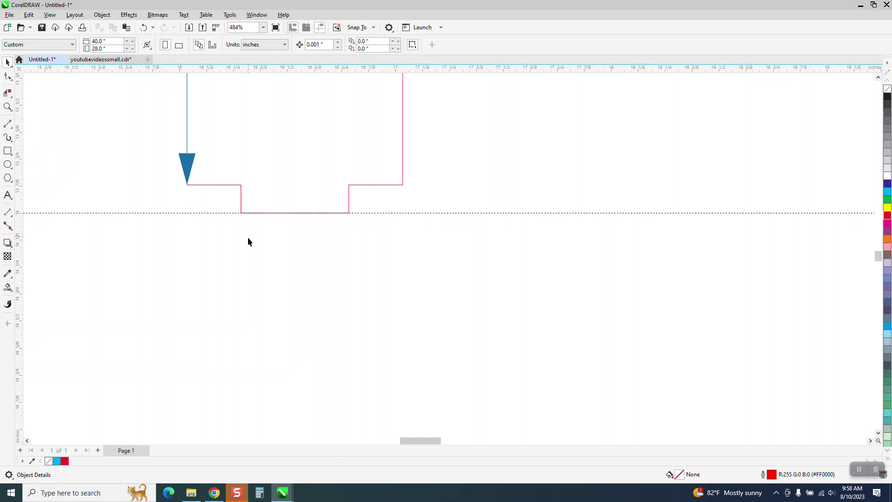
scroll(245, 246, "down", 3)
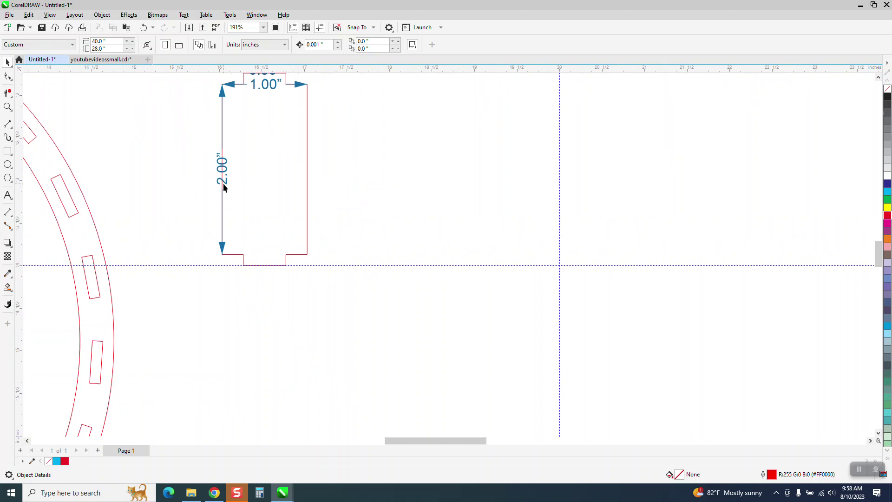
left_click(224, 186)
key("Delete")
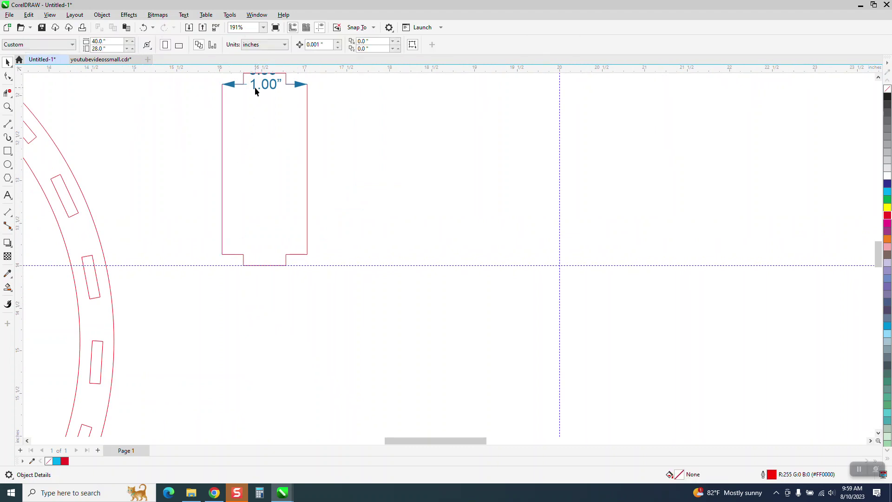
left_click(255, 87)
key("Delete")
scroll(297, 147, "down", 2)
left_click(281, 88)
key("Delete")
scroll(293, 119, "down", 3)
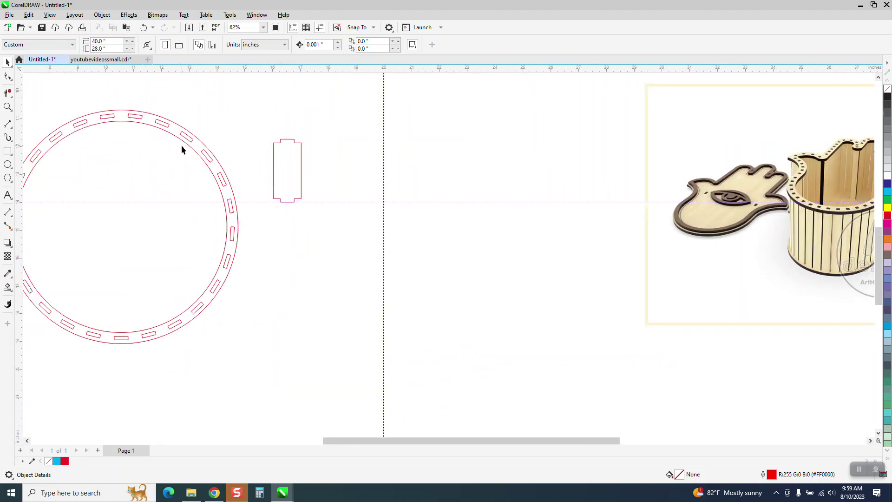
Zoom in on the ring's top-left edge and then on the small tabbed panel.
left_click(8, 107)
left_click_drag(82, 115, 157, 138)
scroll(392, 173, "down", 10)
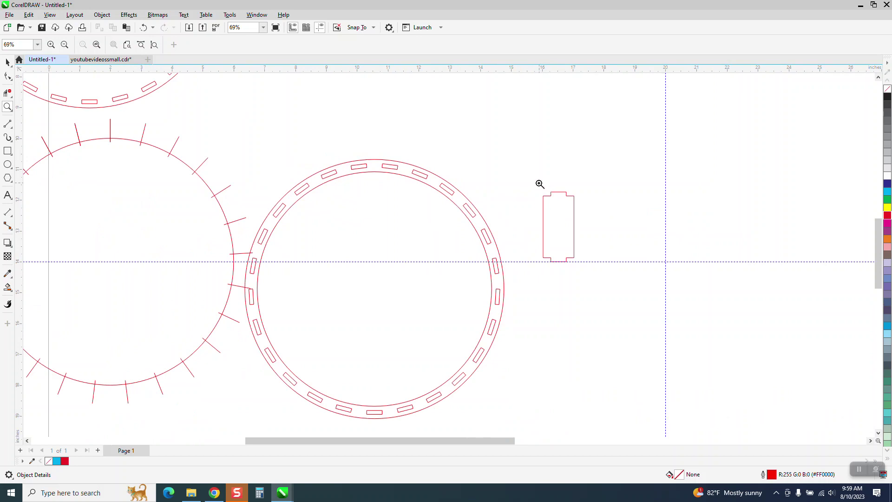
left_click_drag(536, 184, 612, 262)
left_click(7, 62)
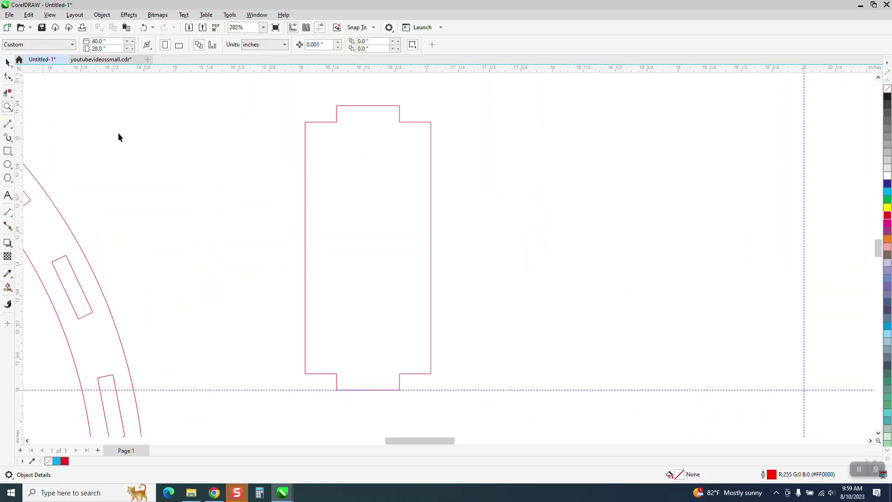
scroll(288, 219, "down", 7)
Marquee-select the whole tick-marked ring and delete it.
scroll(253, 201, "down", 2)
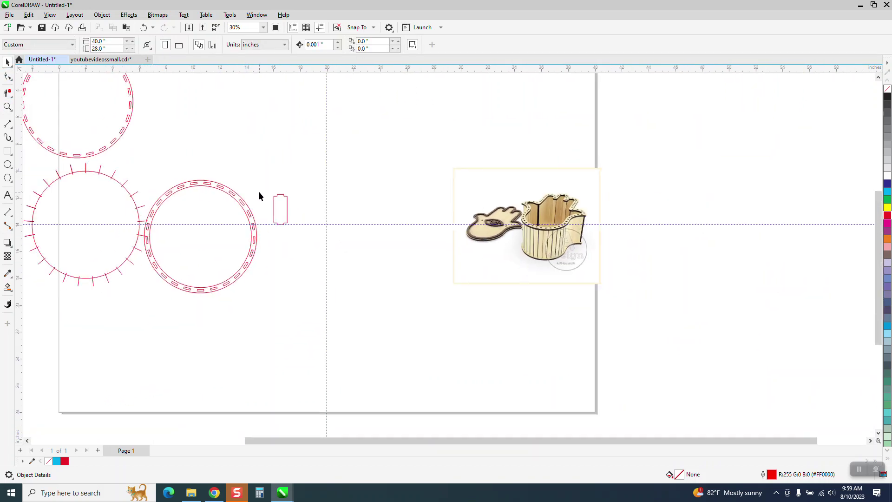
left_click(139, 197)
scroll(142, 179, "down", 2)
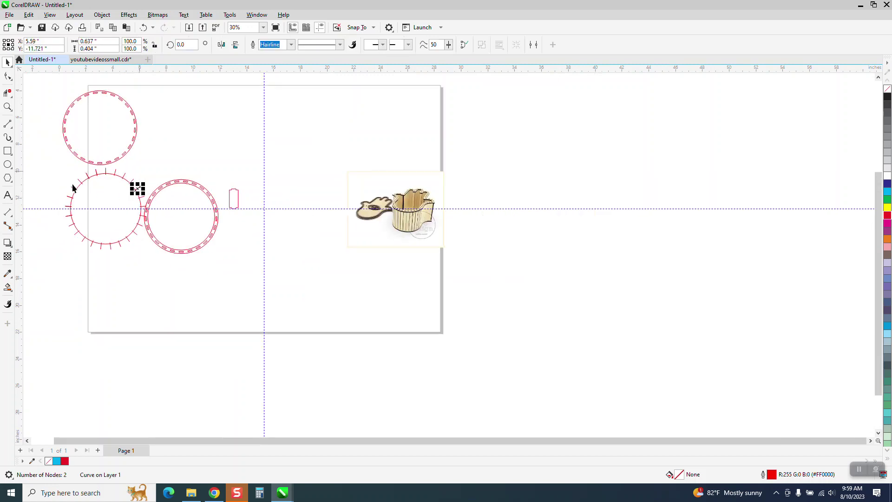
left_click_drag(54, 163, 158, 252)
key("Delete")
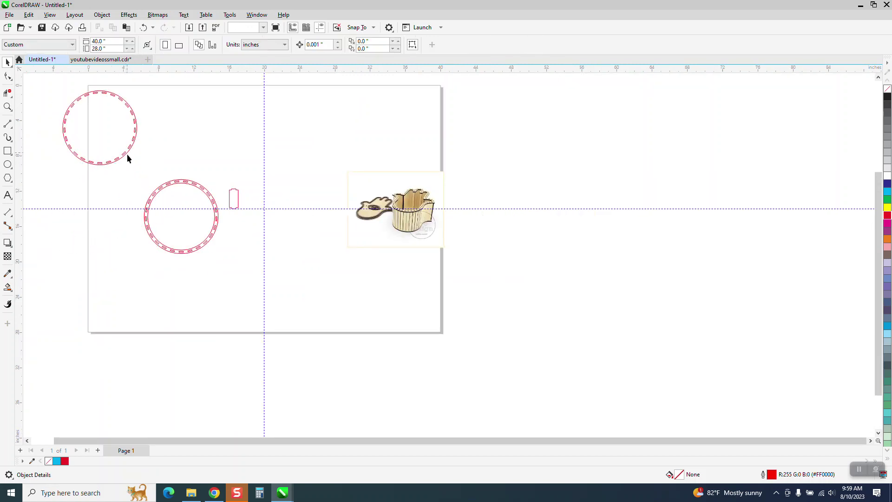
Set the nudge distance to 10" and nudge the plain circle 10 inches right off its dashes.
left_click_drag(129, 162, 124, 249)
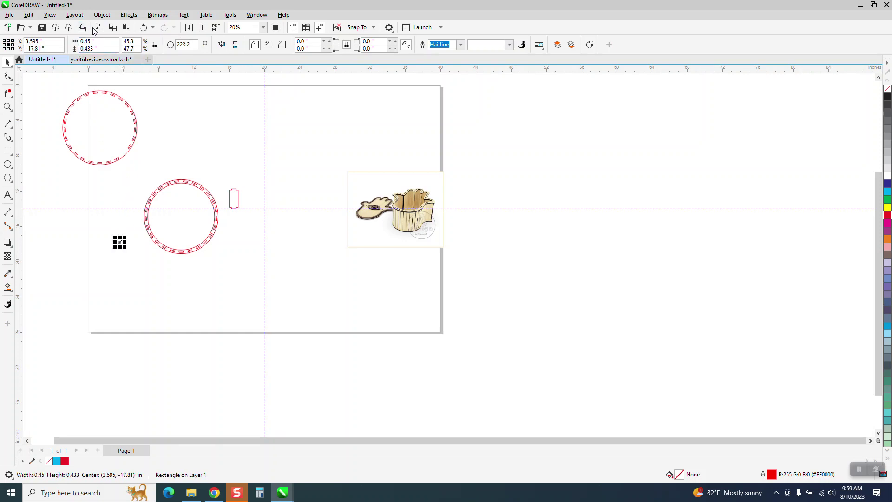
key("ctrl+z")
key("ctrl+z")
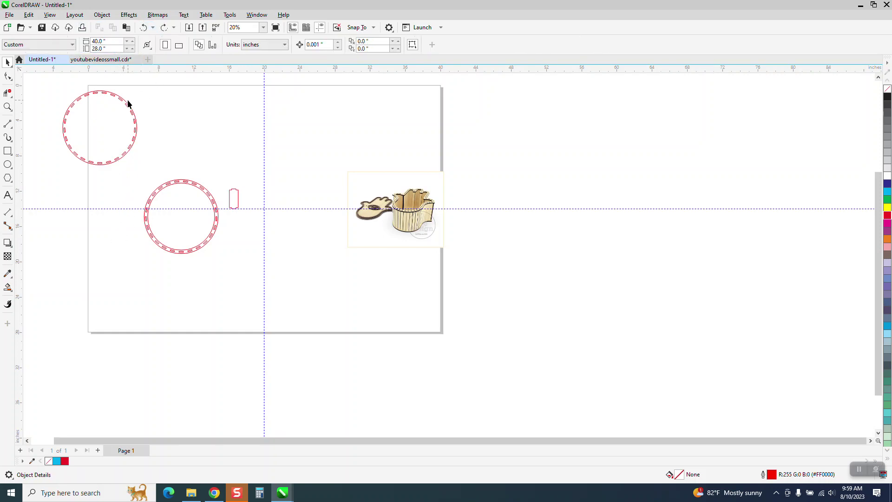
left_click_drag(126, 104, 200, 74)
key("ctrl+z")
left_click(244, 135)
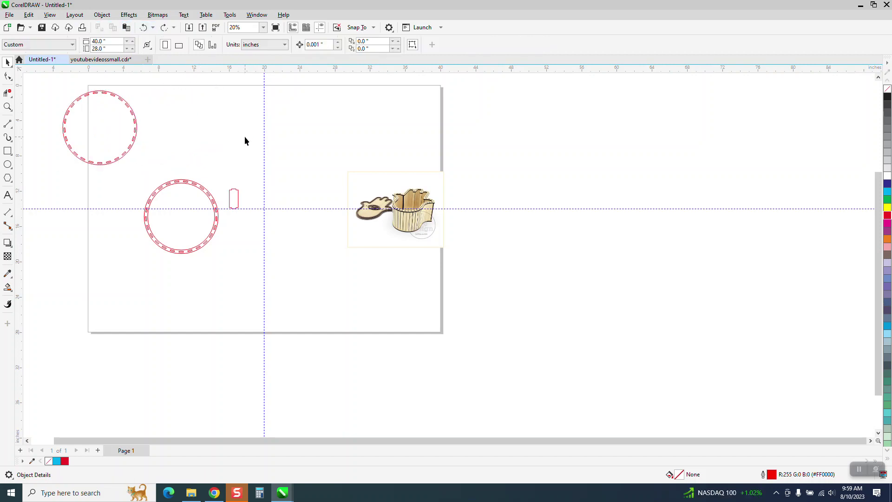
double_click(323, 45)
type("10")
key("Return")
left_click(131, 110)
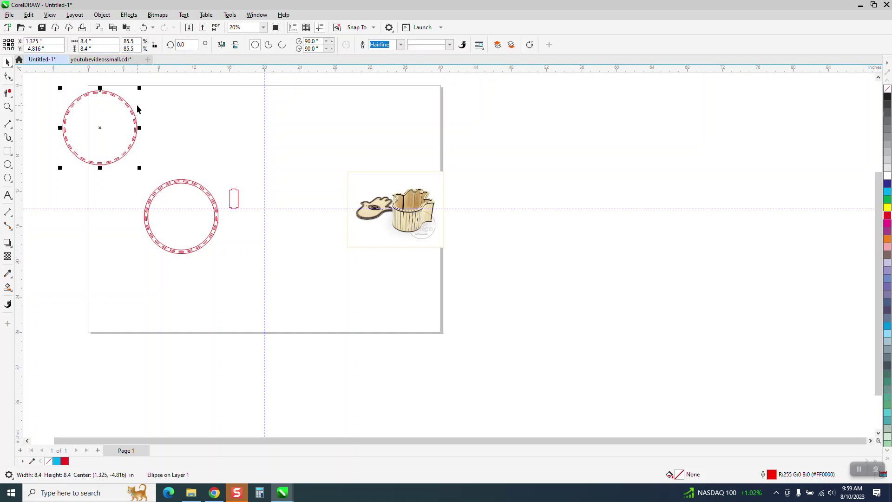
key("Right")
Select the 25 dashes of the ring and move the tabbed panel beside the plain circle.
left_click_drag(50, 88, 63, 118)
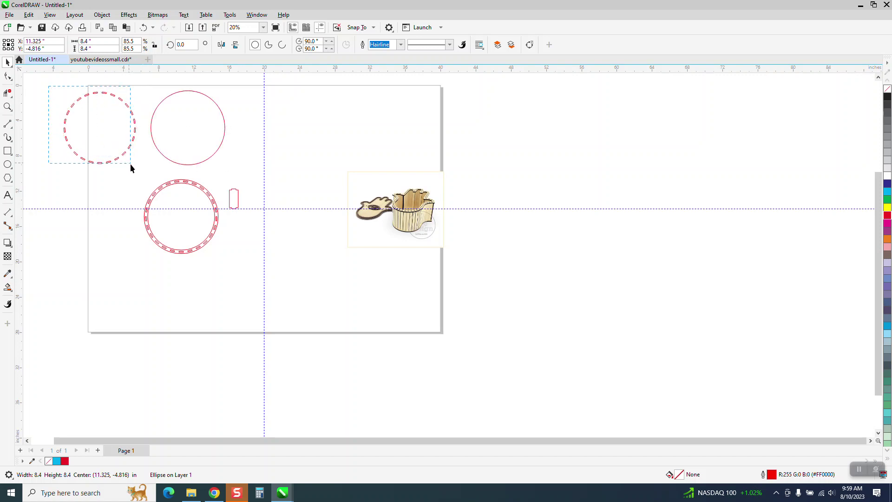
left_click_drag(133, 166, 141, 177)
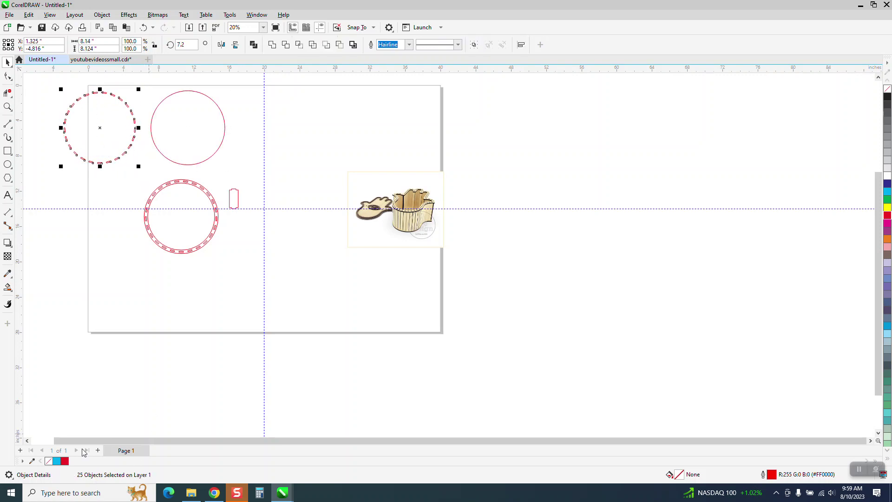
left_click(46, 151)
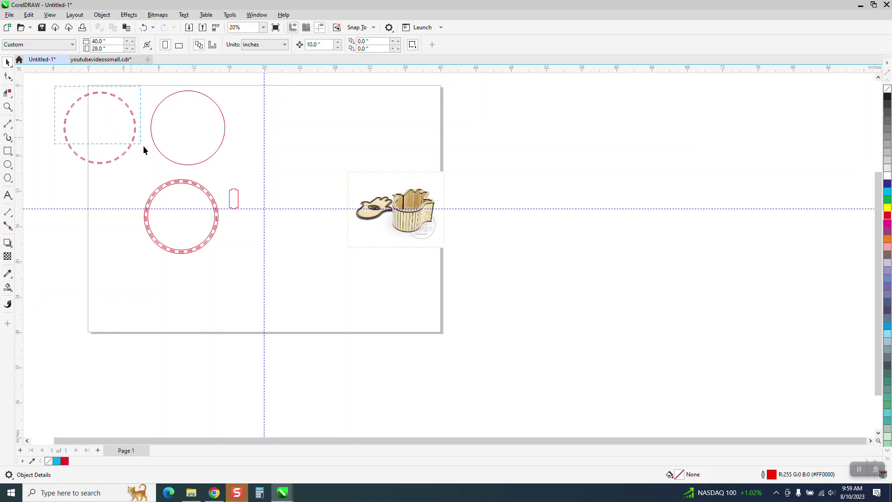
left_click_drag(151, 189, 148, 190)
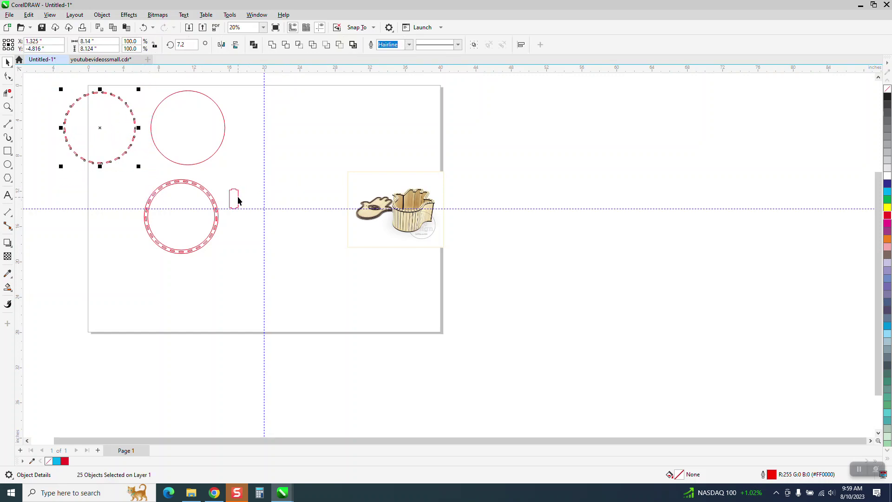
left_click_drag(237, 199, 240, 113)
Put the plain circle back onto its dashes and move the lower dashed ring up beside the first.
left_click(203, 144)
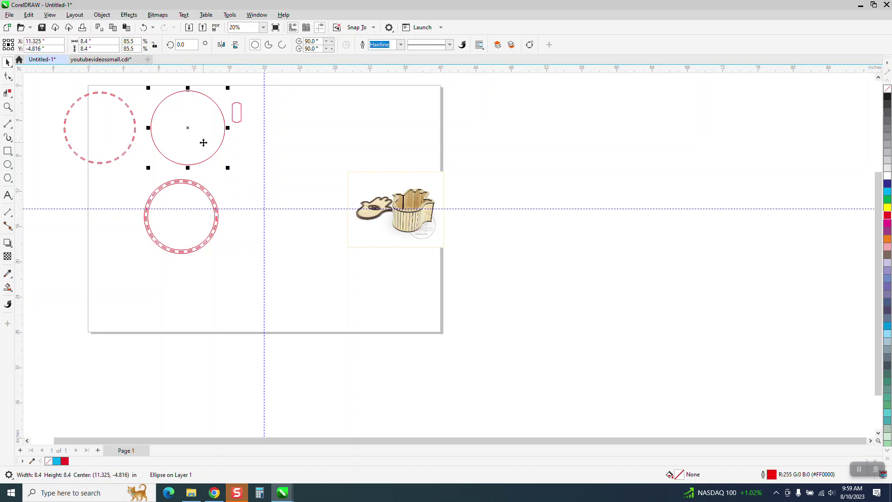
left_click_drag(203, 143, 115, 143)
left_click_drag(44, 83, 156, 175)
left_click_drag(104, 132, 124, 128)
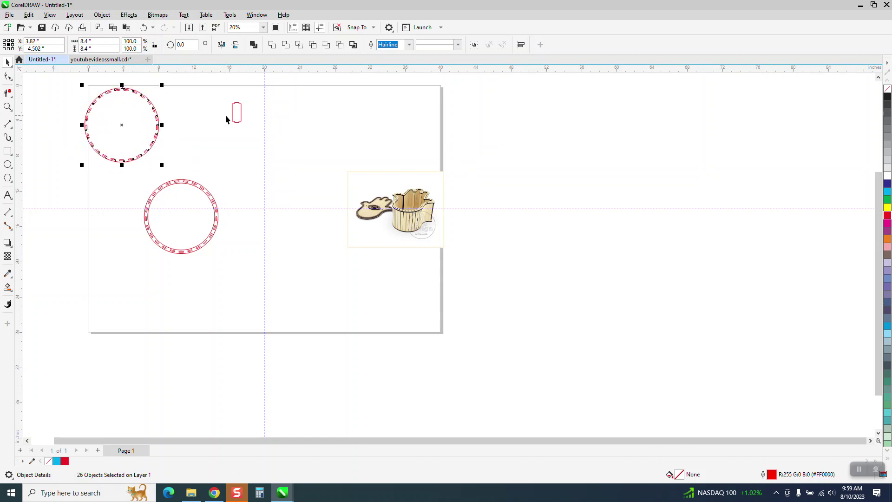
left_click_drag(224, 94, 277, 144)
left_click_drag(237, 112, 301, 186)
left_click_drag(123, 180, 225, 255)
left_click_drag(182, 217, 199, 129)
Drag the tabbed panel into the right-hand ring and position it there, zooming on both rings.
left_click(7, 107)
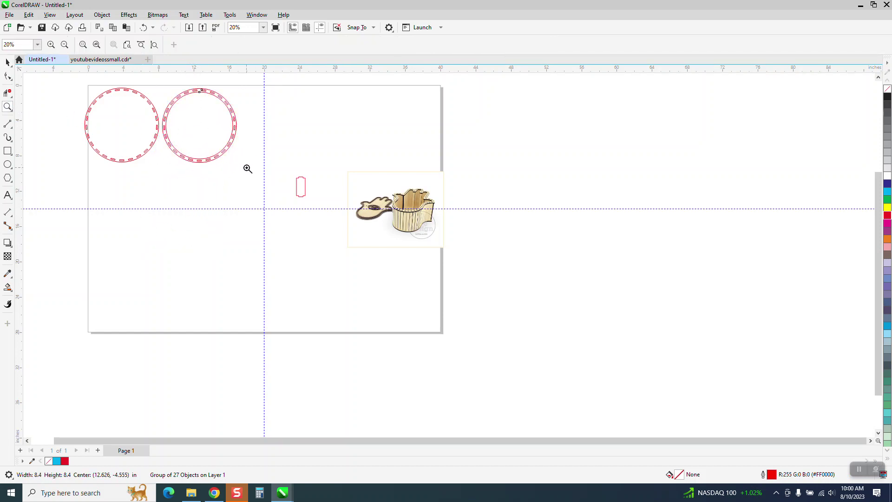
left_click(7, 62)
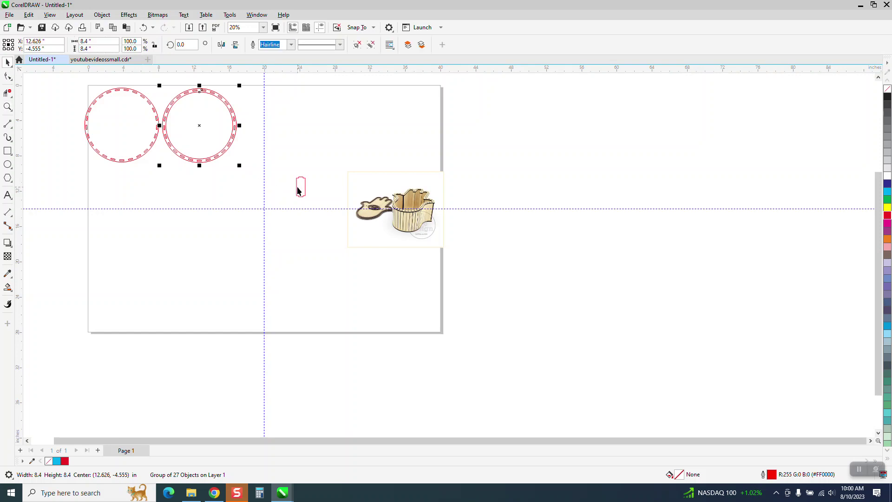
left_click_drag(297, 189, 185, 113)
left_click(7, 107)
left_click_drag(138, 89, 314, 203)
left_click(7, 63)
left_click_drag(336, 150, 391, 142)
Duplicate the tabbed panel one step right with Ctrl+R and check the row of panels.
key("ctrl+r")
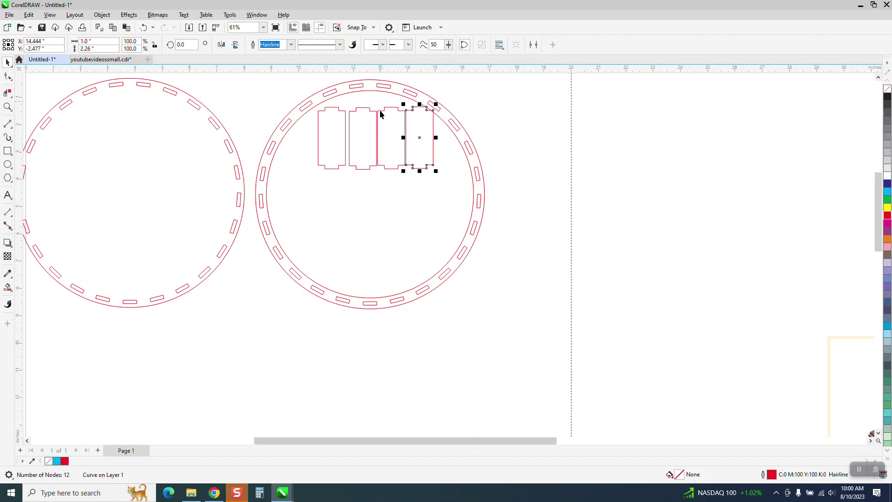
left_click(304, 104)
left_click_drag(281, 92, 337, 215)
left_click(537, 221)
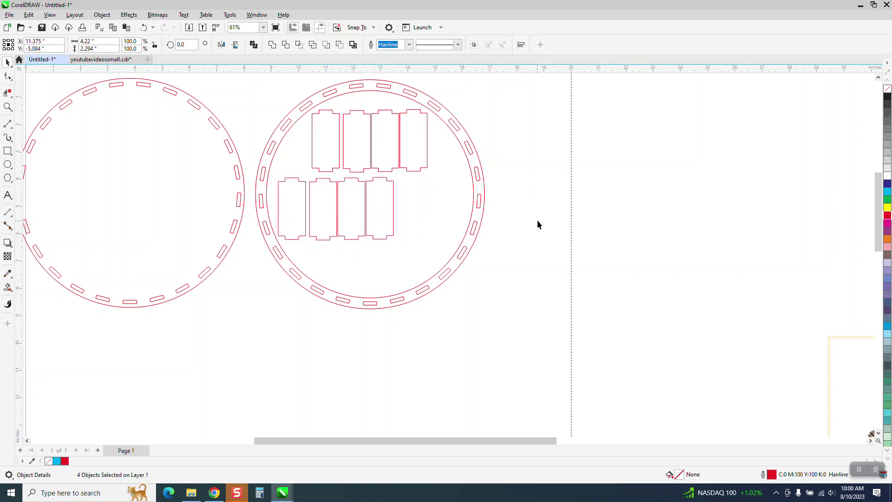
left_click(381, 211)
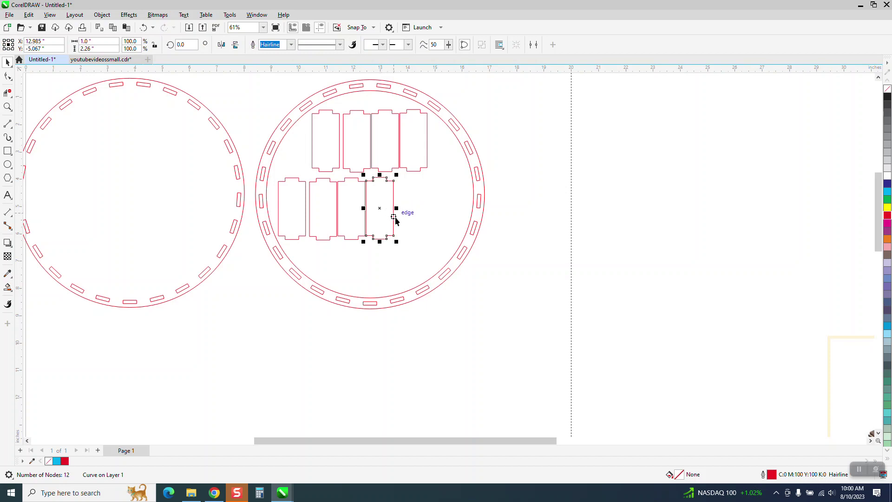
left_click(247, 99)
Set the nudge distance to 1.1" and add two panel copies 1.1 inches to the right.
left_click(323, 45)
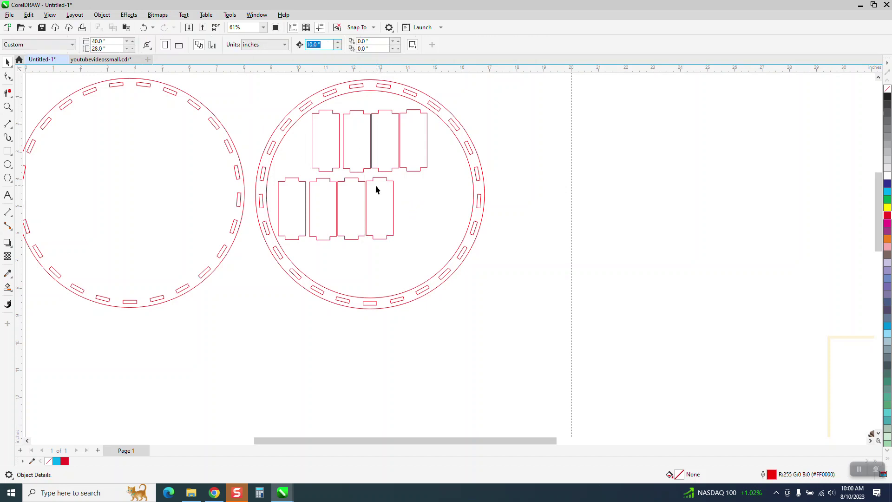
type("1.1")
left_click(377, 214)
key("KP_Add")
key("Right")
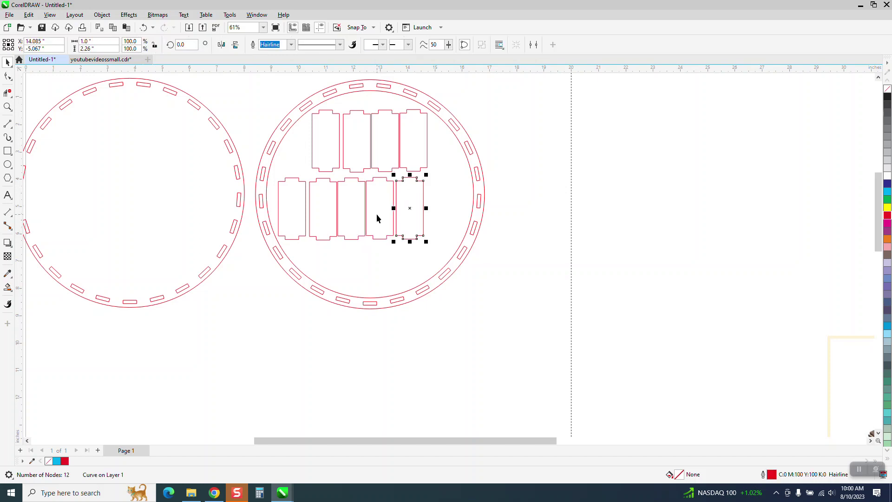
key("KP_Add")
key("Right")
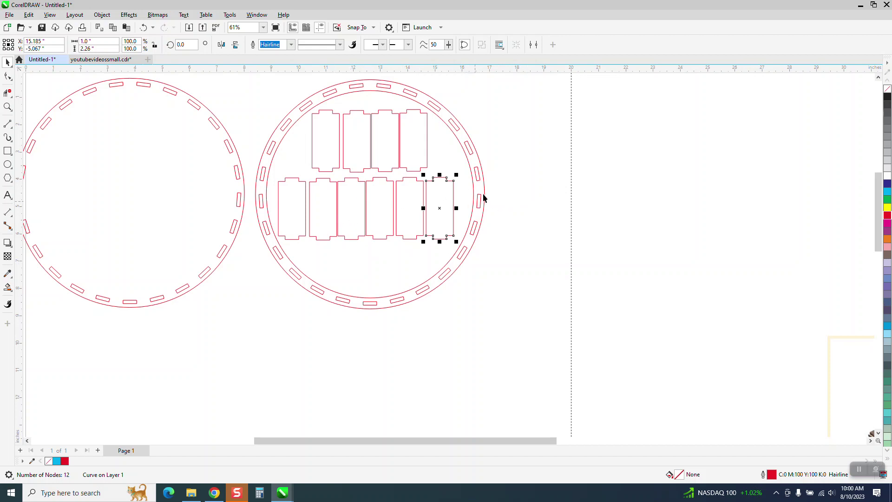
Move the last panel to the ring's bottom and rotate it to lie horizontally.
left_click_drag(472, 230, 389, 246)
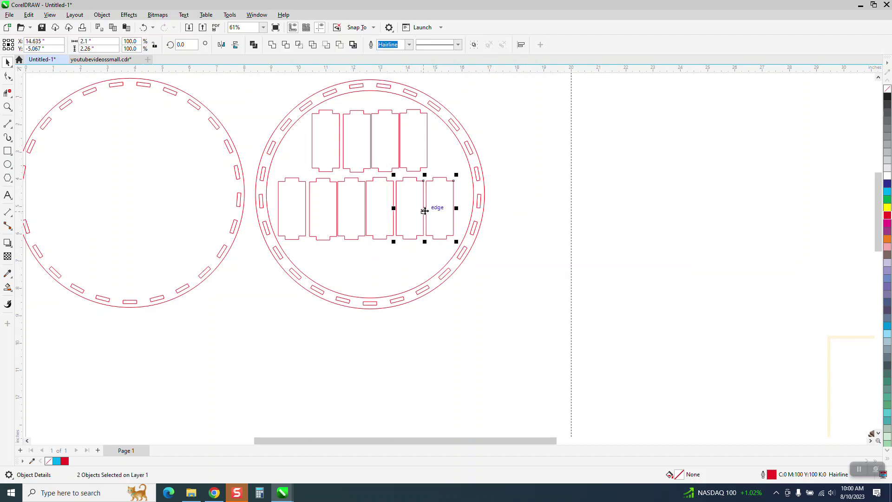
left_click_drag(453, 200, 372, 274)
left_click(393, 253)
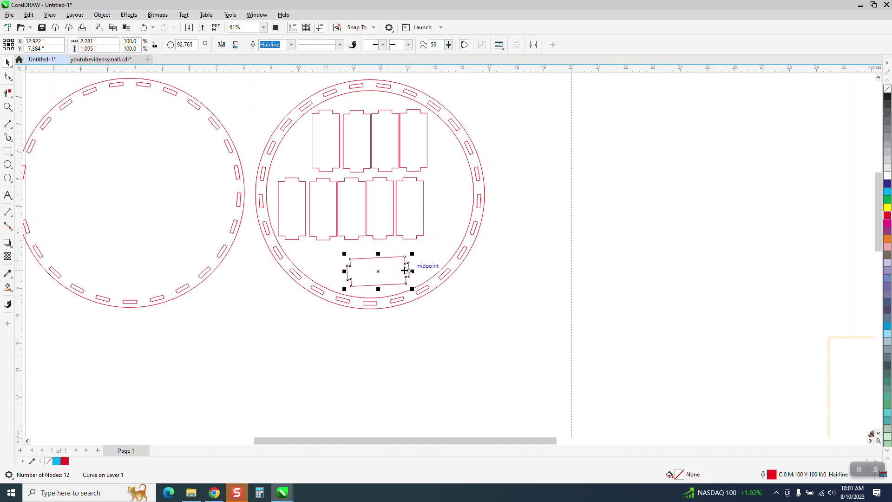
left_click_drag(413, 253, 355, 258)
Duplicate a panel, rotate the copy 90°, and place it inside the ring beside the other horizontal panel.
left_click(420, 230)
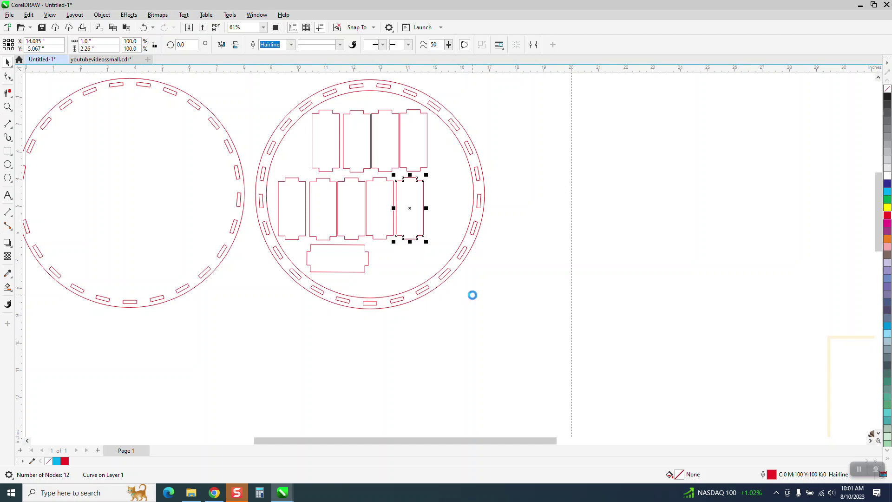
key("ctrl+d")
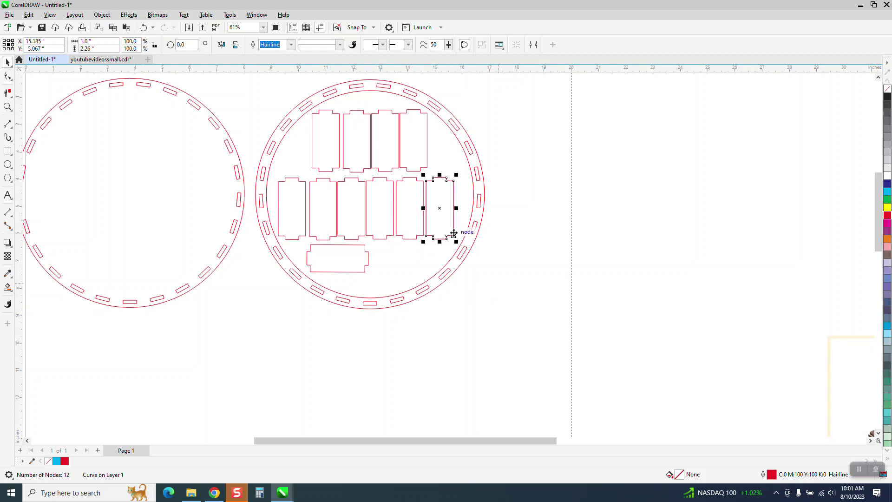
left_click_drag(442, 210, 471, 326)
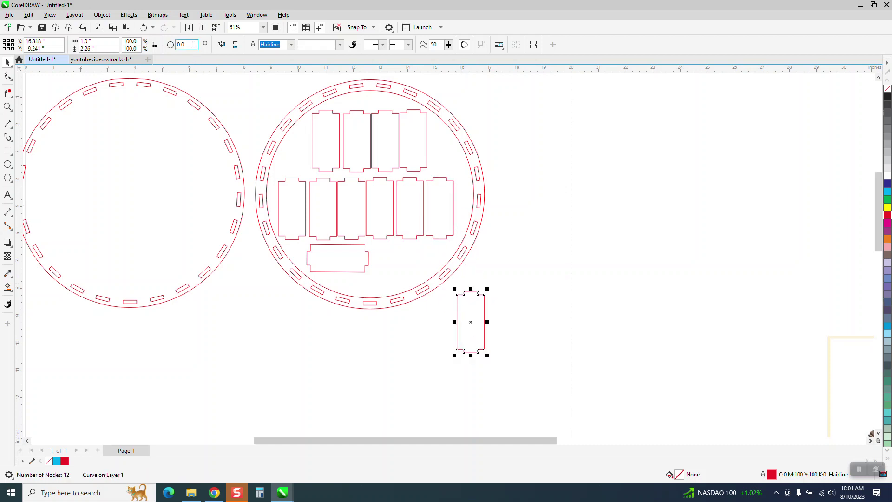
type("90")
key("Return")
left_click_drag(465, 326, 408, 259)
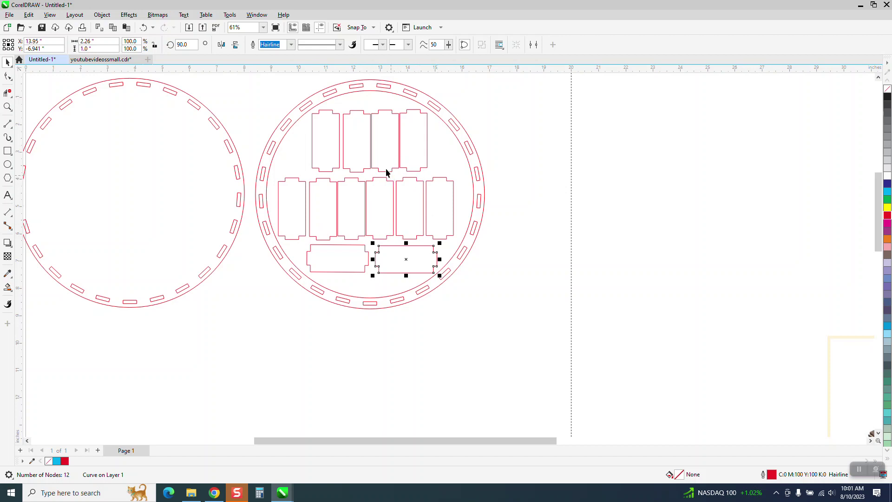
Drop a copy of the top-left tall tabbed panel between the two rings.
scroll(332, 266, "down", 1)
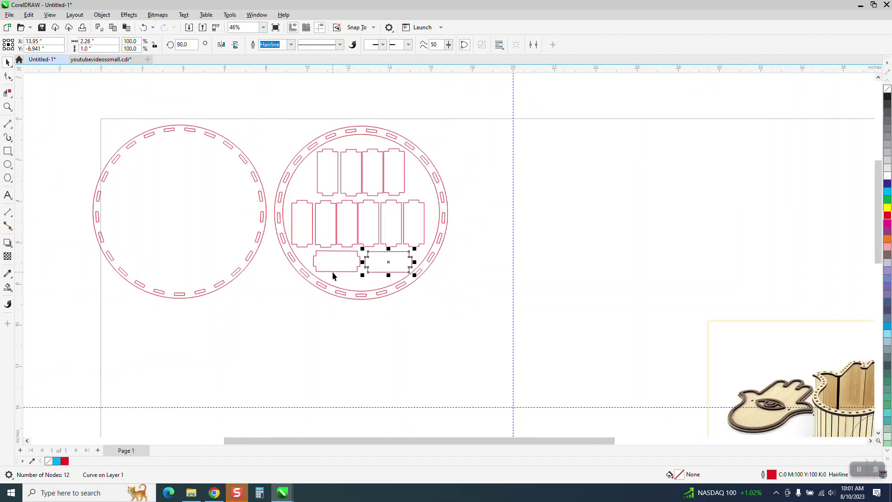
scroll(332, 268, "down", 1)
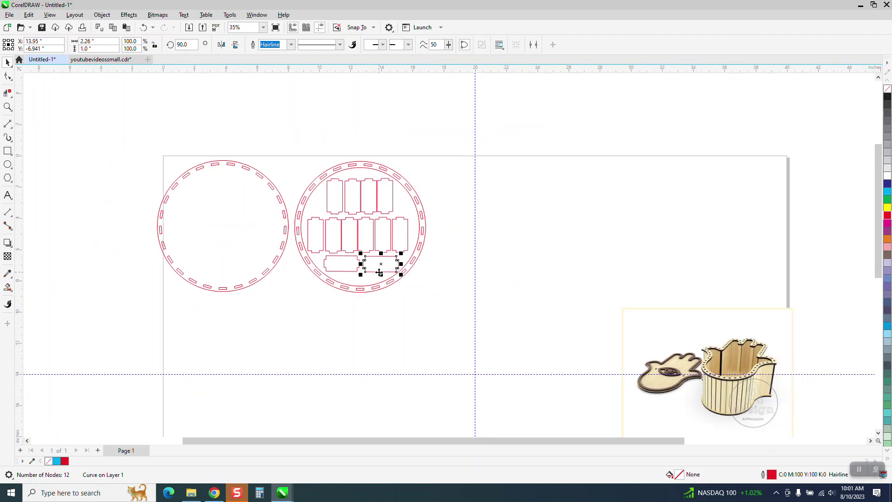
scroll(365, 211, "down", 1)
left_click(340, 202)
left_click_drag(331, 199, 287, 180)
Drop another panel copy outside the ring, then move the two spare panels below the left ring.
left_click(336, 198)
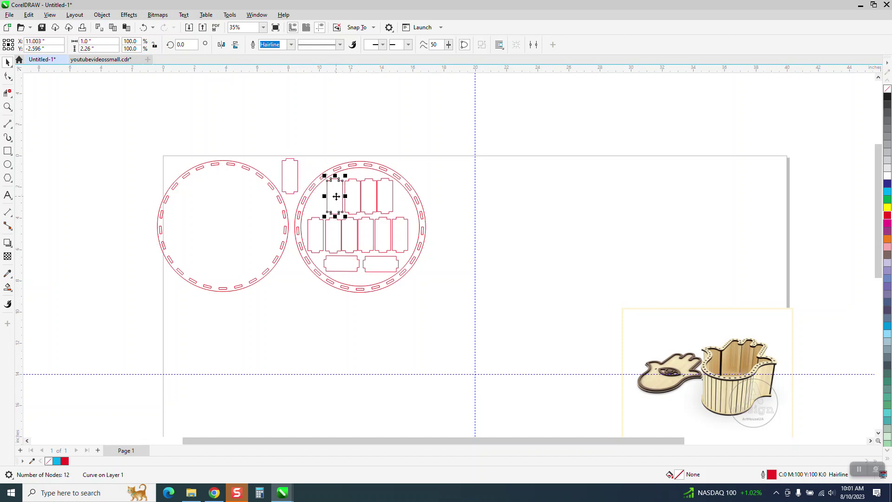
left_click_drag(337, 197, 444, 180)
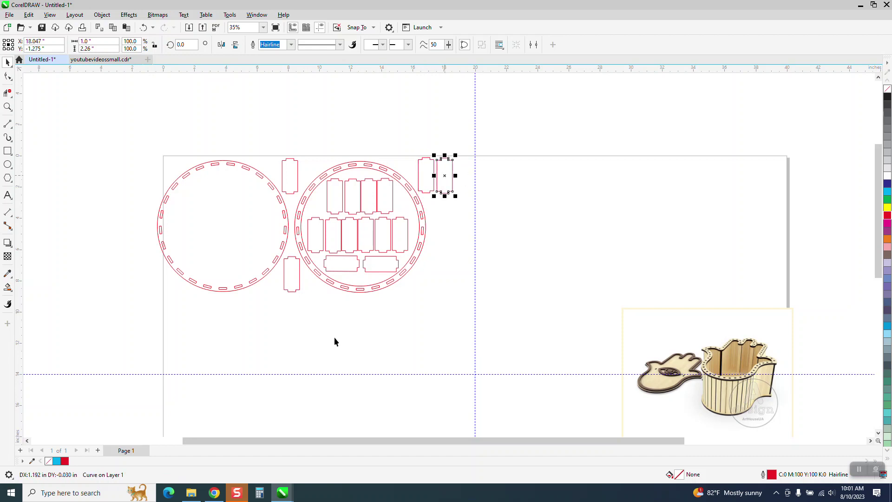
left_click_drag(416, 151, 474, 207)
left_click_drag(446, 176, 189, 318)
Undo the extra panel copies and reposition the panel pair below the left ring.
left_click(233, 314)
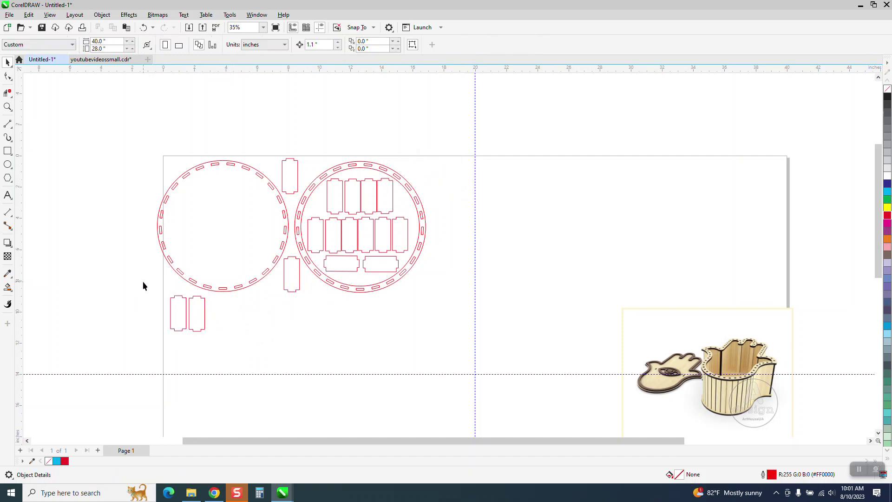
left_click_drag(238, 351, 240, 351)
key("ctrl+v")
key("Right")
key("Right")
key("Right")
key("Right")
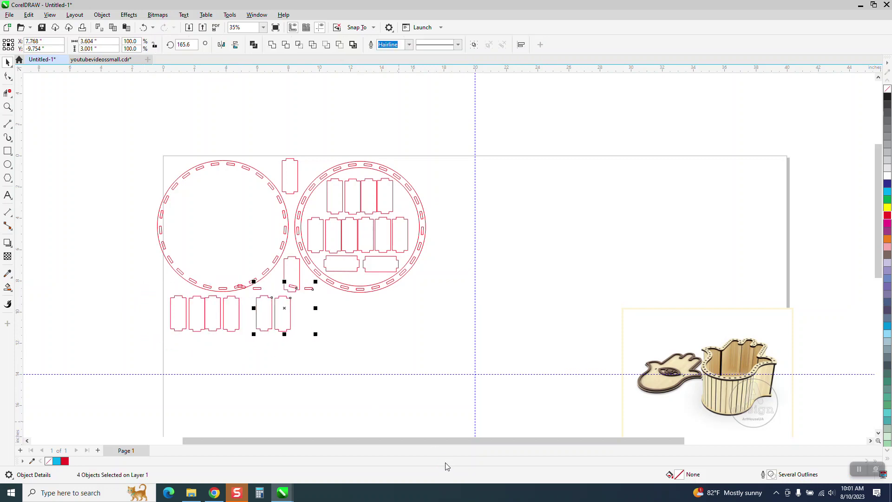
left_click(144, 27)
left_click(144, 27)
left_click(144, 27)
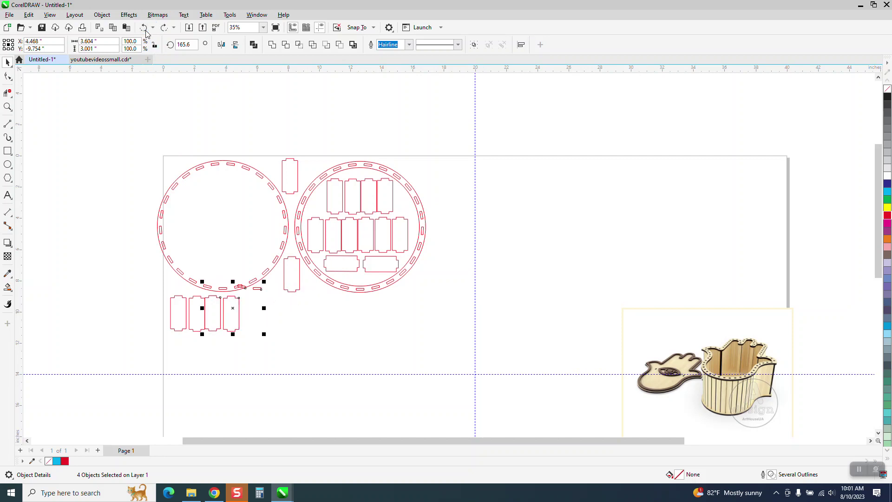
left_click(146, 31)
left_click(146, 30)
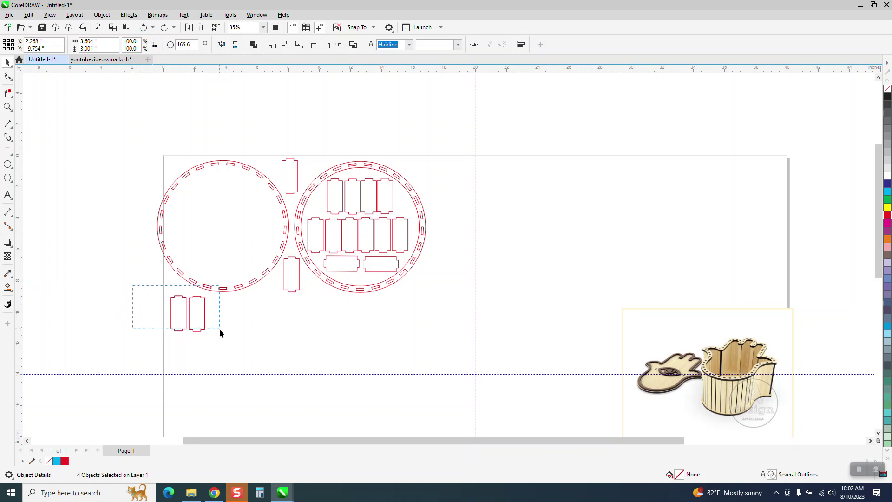
left_click_drag(217, 345, 196, 334)
Group the left ring together with all its slots using Ctrl+G.
left_click(207, 287)
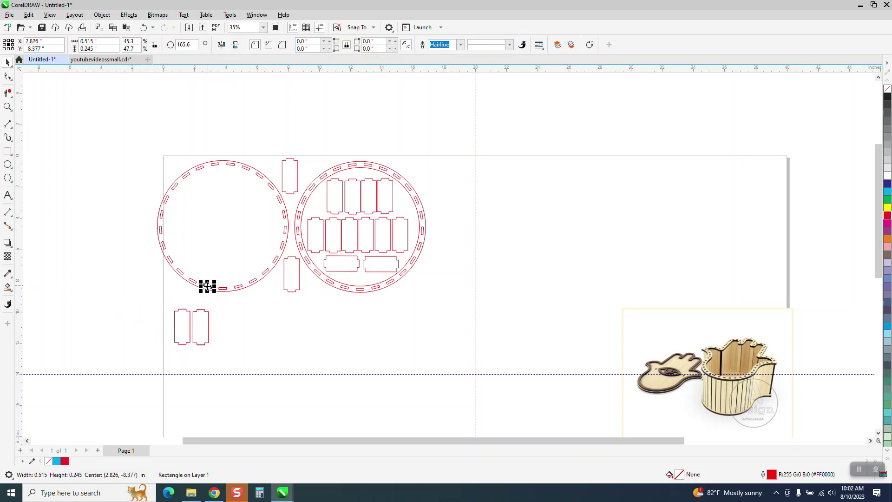
left_click(208, 289)
left_click(208, 289)
left_click(233, 288)
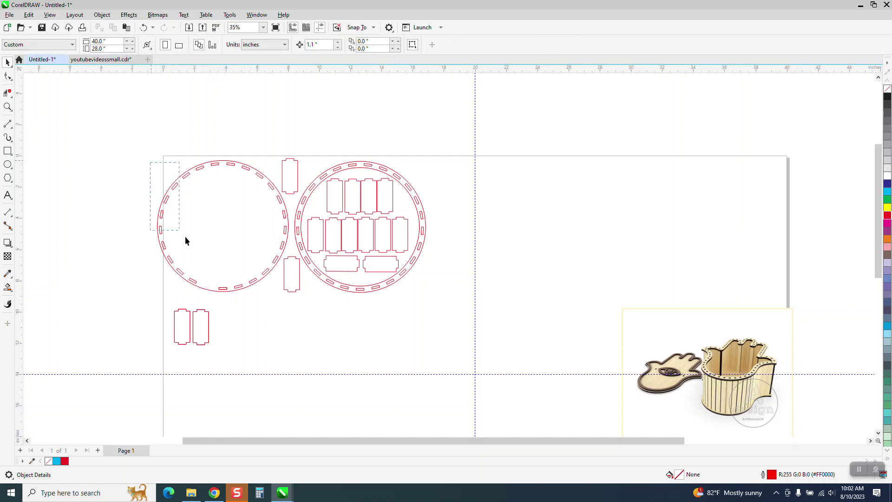
left_click_drag(196, 250, 252, 289)
left_click(207, 285)
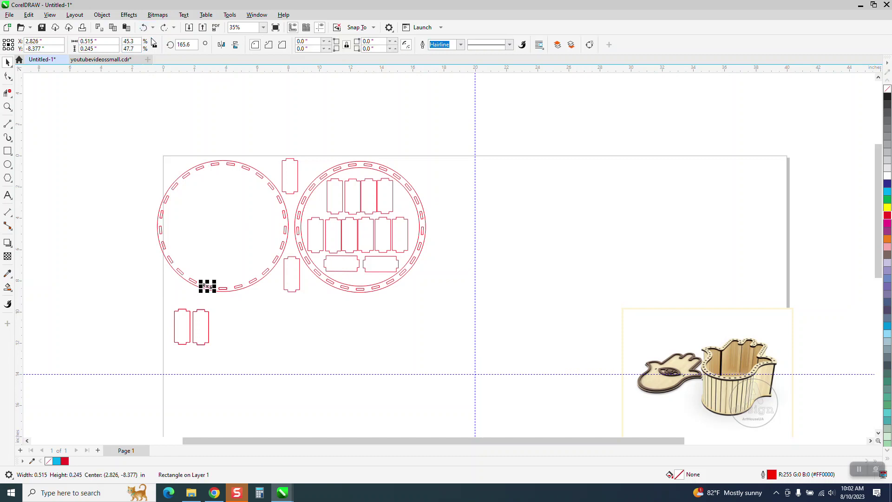
left_click_drag(141, 156, 293, 295)
key("ctrl+g")
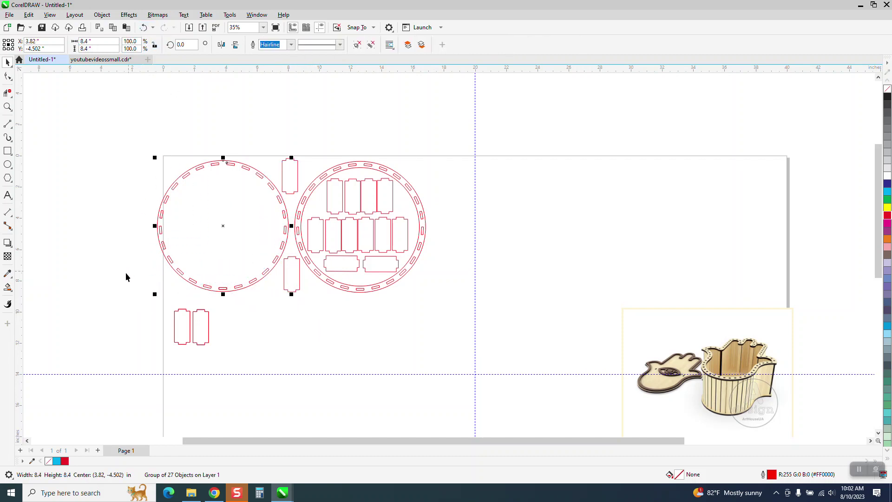
Duplicate the panel pair into a row beneath the rings, moving the last panel beside the right ring.
left_click_drag(139, 294, 255, 353)
left_click_drag(201, 326, 218, 330)
key("ctrl+d")
key("ctrl+d")
key("ctrl+d")
key("ctrl+d")
key("ctrl+d")
key("ctrl+d")
key("ctrl+d")
key("ctrl+d")
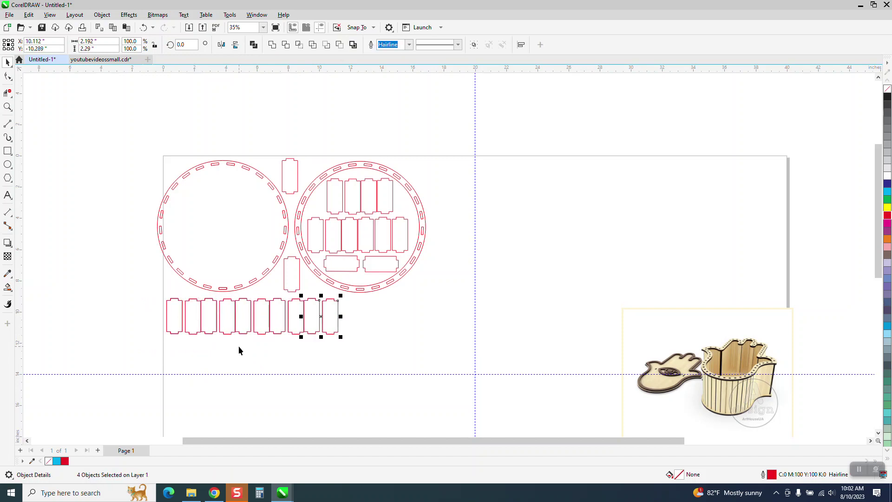
key("ctrl+d")
key("ctrl+d")
key("ctrl+d")
key("ctrl+d")
key("ctrl+d")
key("ctrl+d")
key("ctrl+d")
key("ctrl+d")
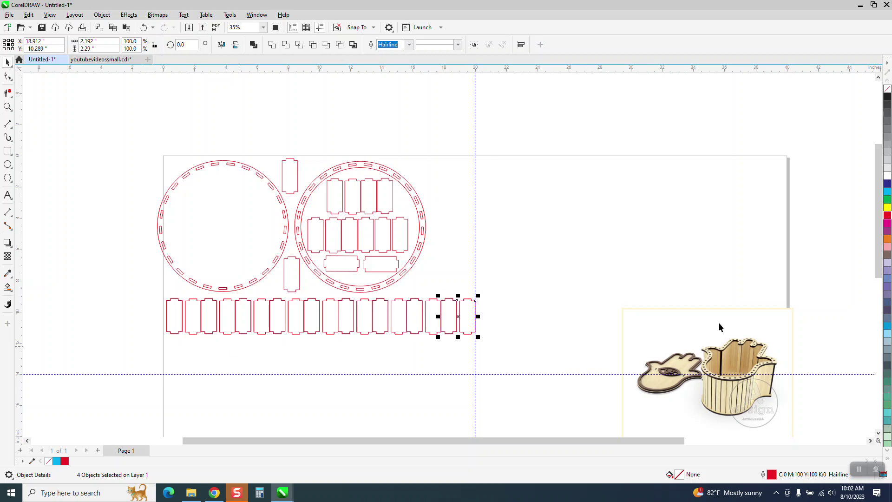
left_click(461, 317)
left_click_drag(468, 314, 440, 192)
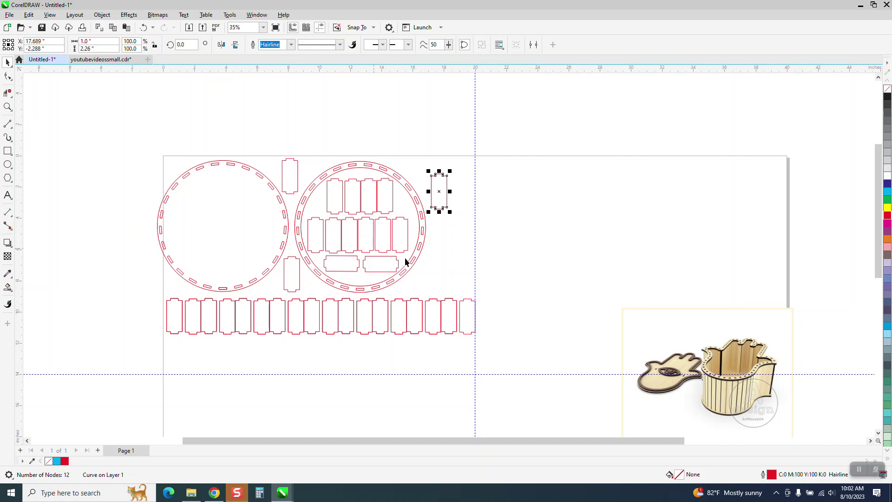
left_click(8, 106)
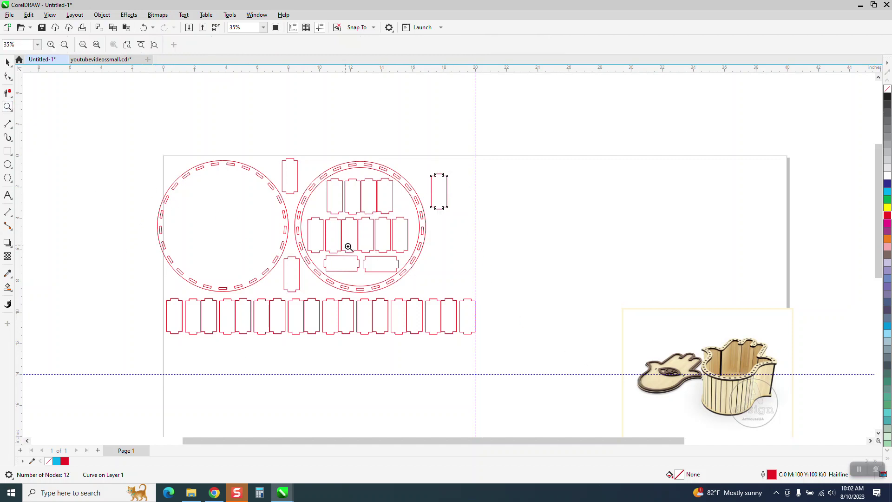
left_click_drag(626, 337, 822, 415)
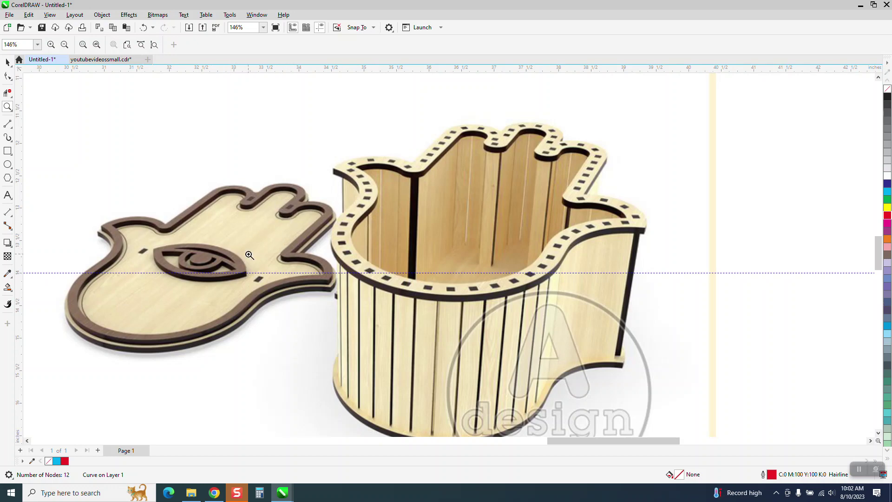
Zoom out from the product photo and back onto the right ring and its panels.
scroll(440, 282, "down", 5)
scroll(441, 282, "down", 1)
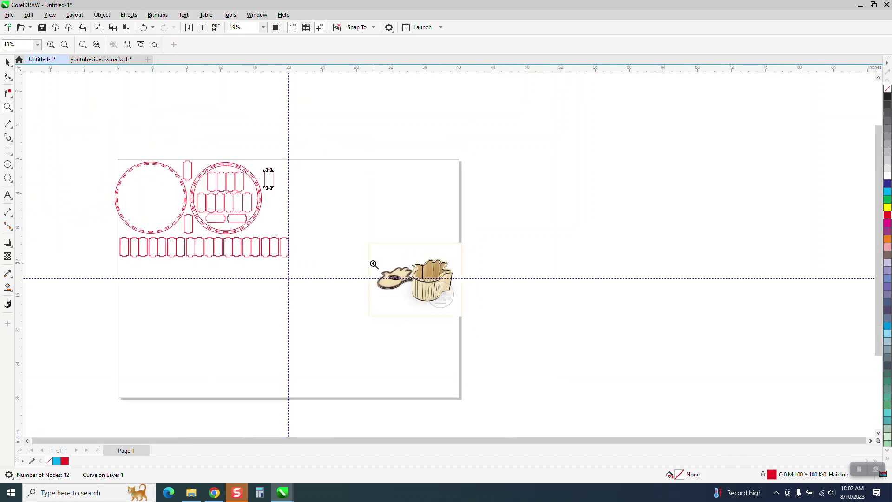
left_click(8, 63)
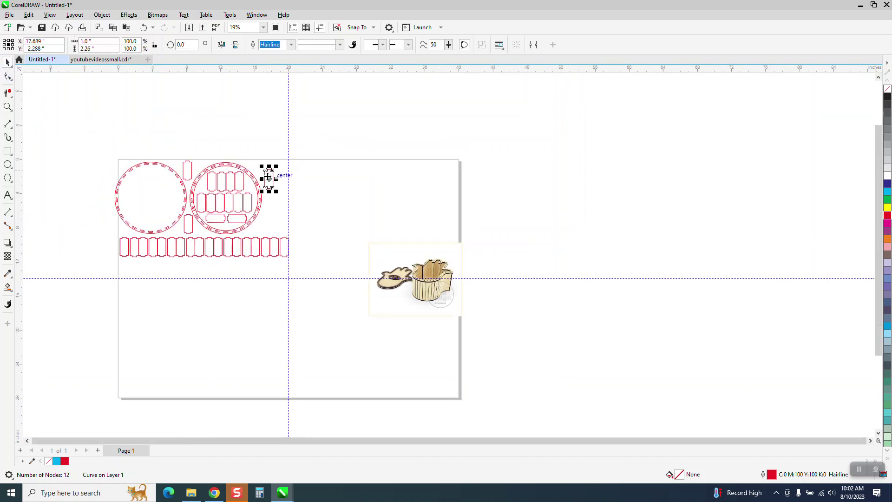
left_click(8, 107)
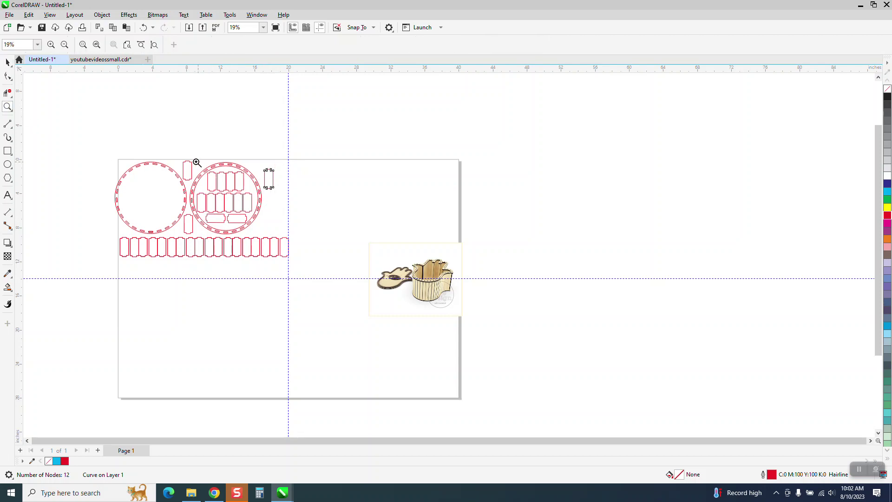
left_click_drag(192, 159, 305, 263)
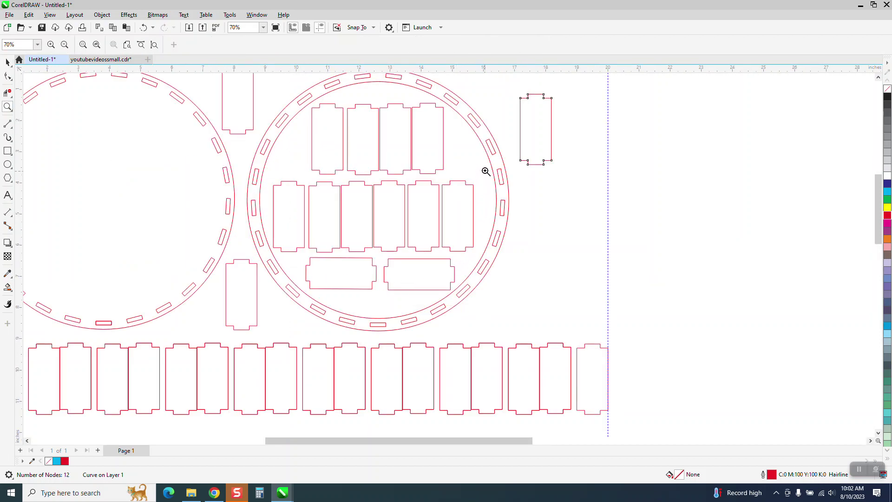
scroll(309, 153, "down", 1)
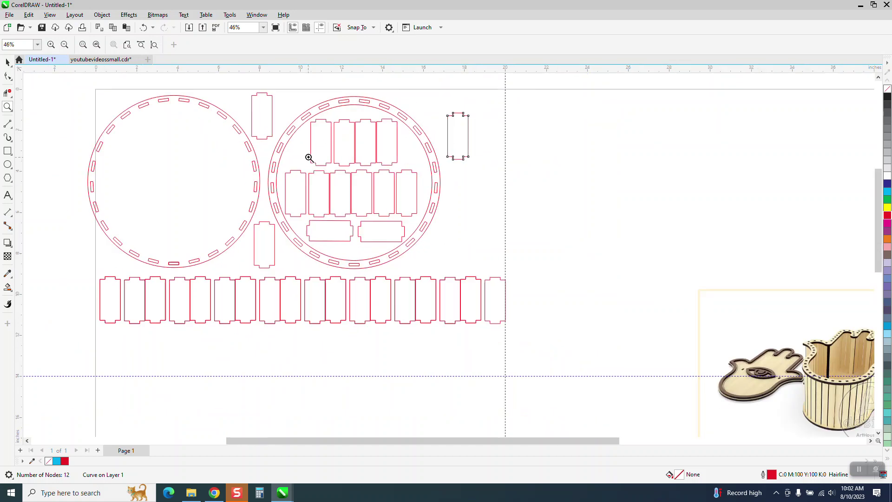
Move the right ring group onto the right half of the page.
left_click(7, 63)
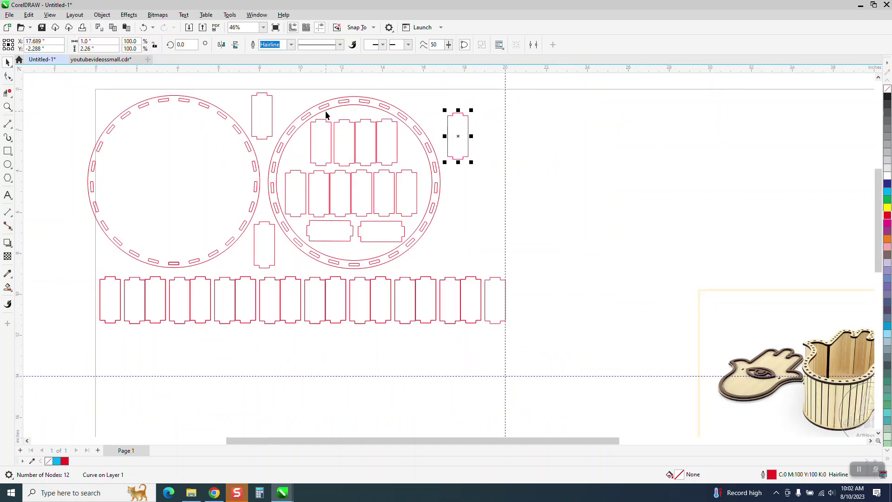
left_click(326, 115)
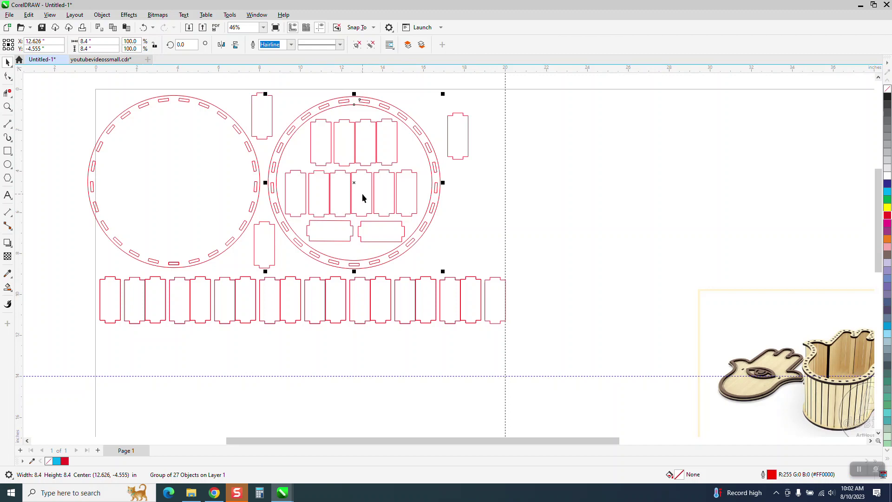
left_click_drag(359, 183, 605, 185)
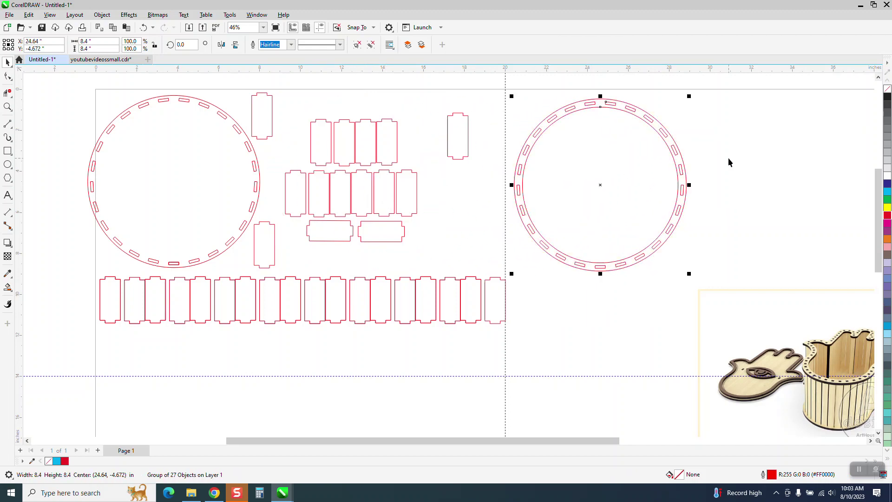
left_click(729, 159)
scroll(587, 165, "down", 2)
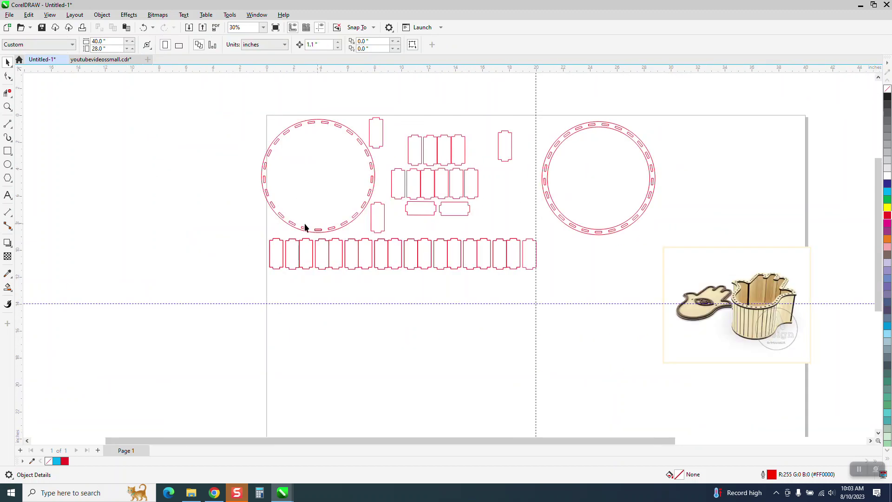
Draw a circle, size it 8.4 × 8.4 inches, and move it below the right ring.
left_click(7, 165)
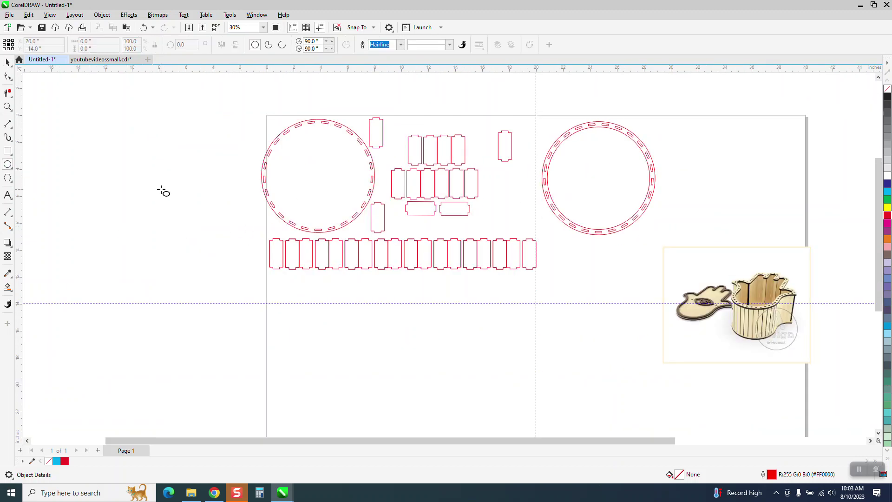
left_click_drag(210, 190, 161, 316)
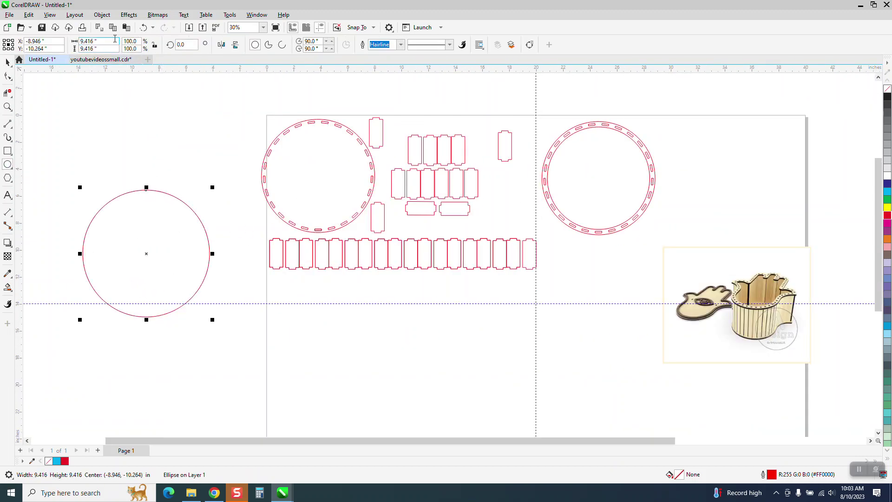
left_click(114, 39)
type("8.4")
key("Return")
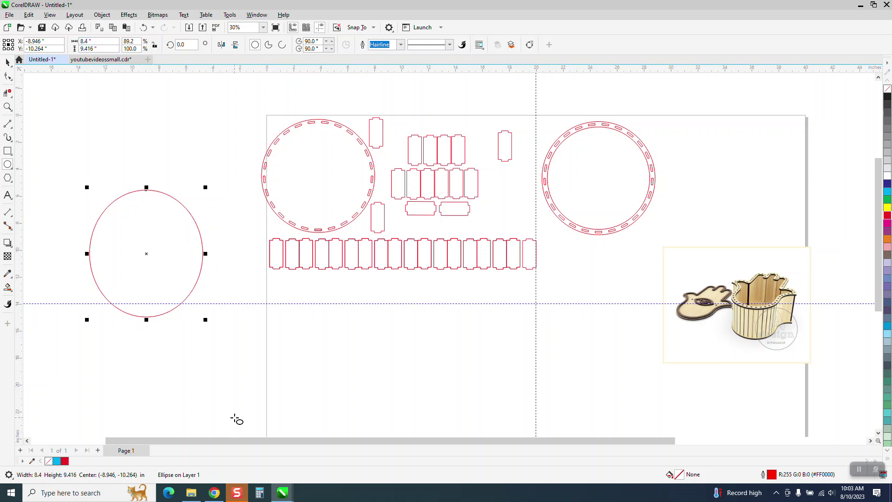
left_click(143, 28)
left_click(100, 41)
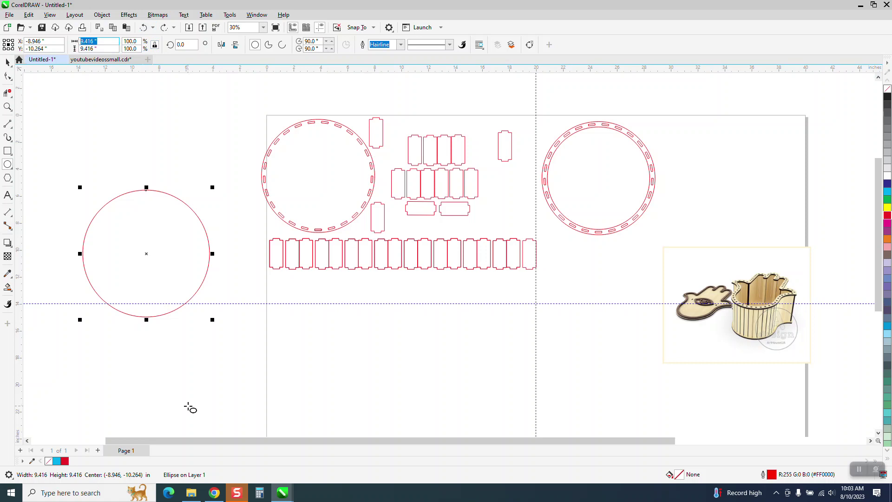
type("8.4")
key("Return")
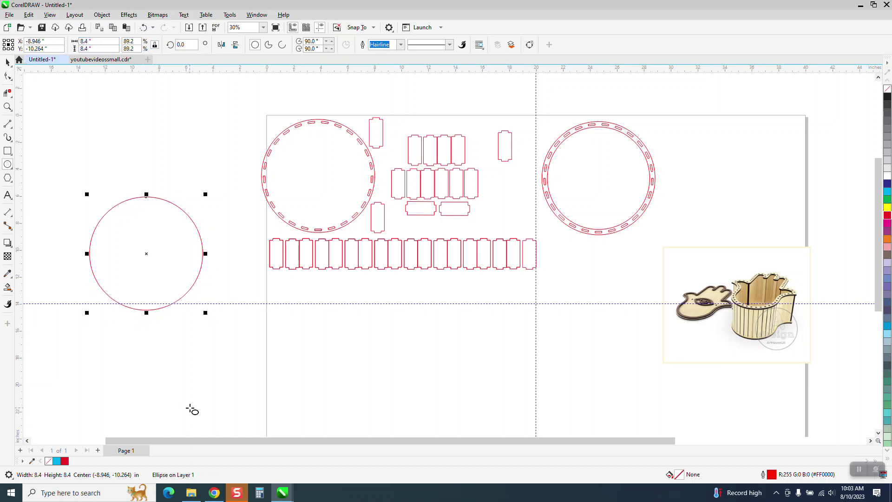
left_click(8, 62)
left_click_drag(158, 256, 601, 320)
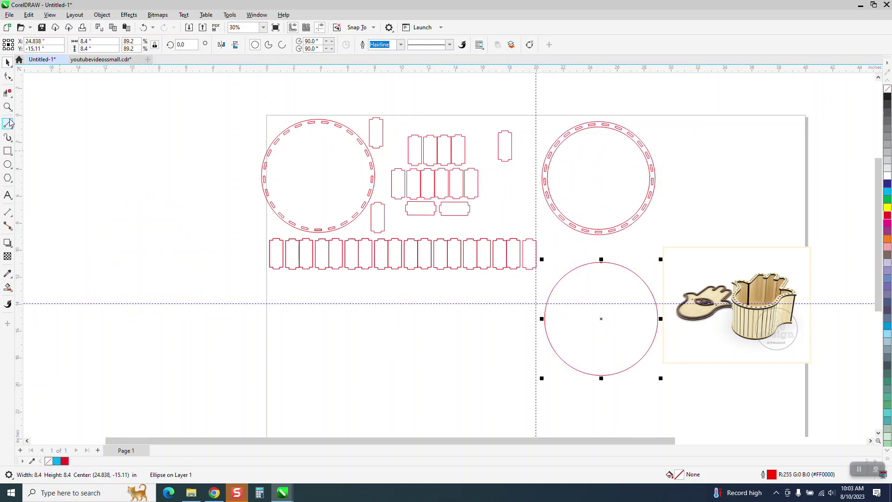
Measure the right ring's inner diameter with a linear dimension.
left_click(7, 107)
left_click_drag(552, 121, 673, 259)
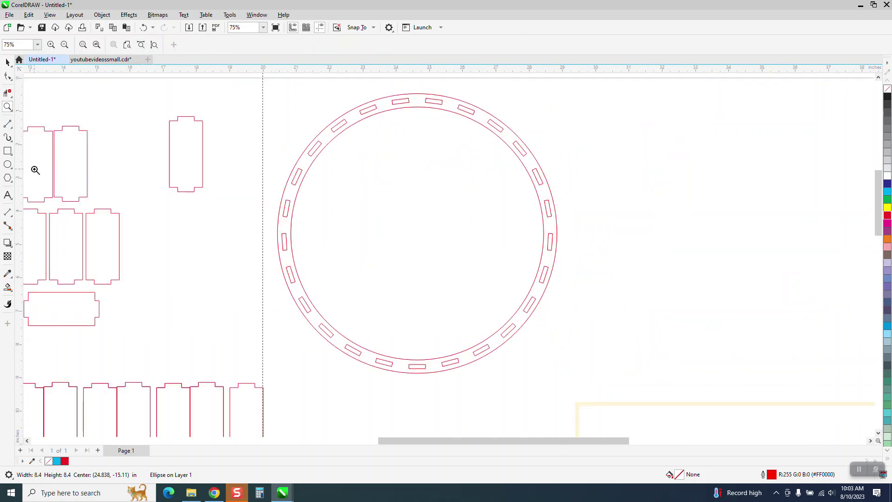
left_click(11, 215)
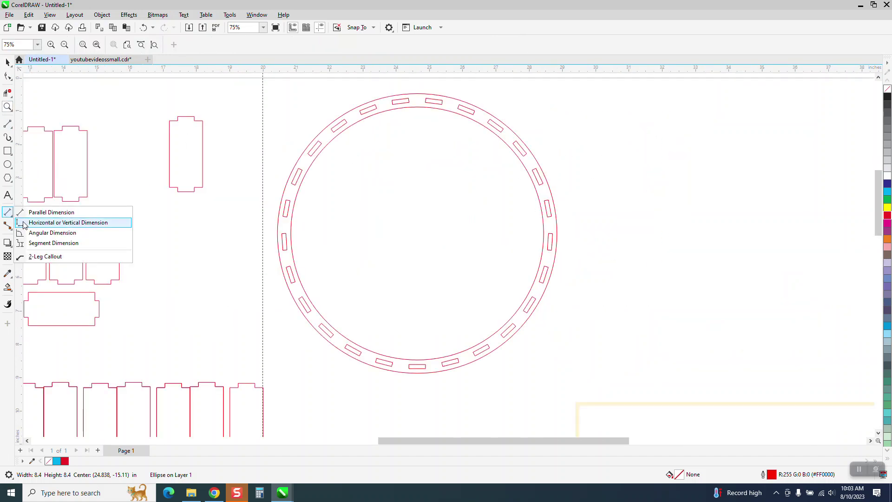
left_click(33, 209)
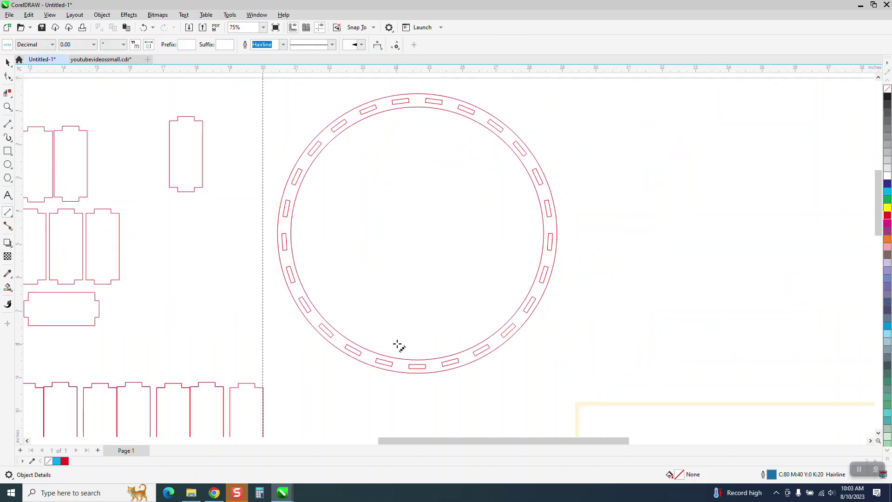
left_click(421, 361)
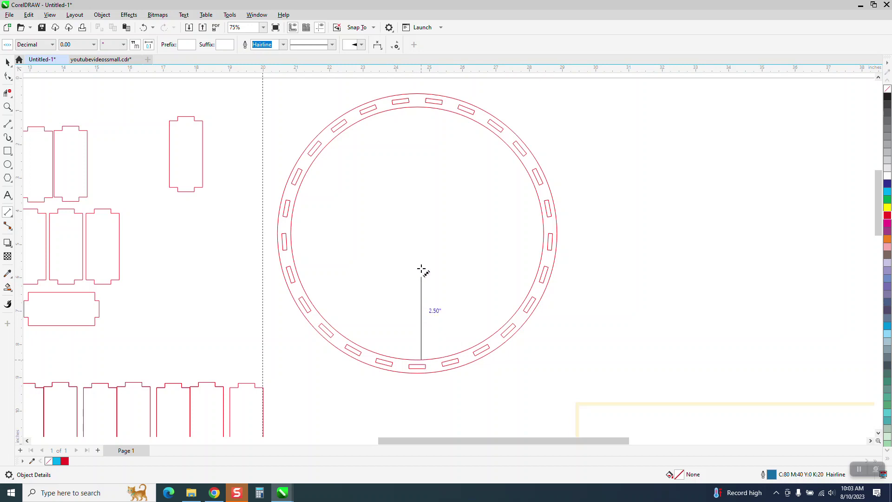
left_click(417, 108)
Resize the selected lower circle to 7.55 inches wide.
scroll(398, 119, "down", 3)
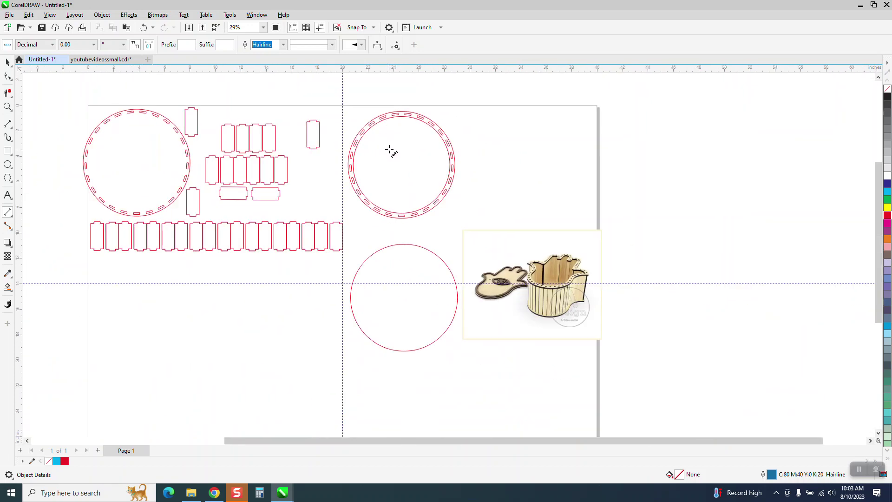
left_click(7, 61)
left_click(413, 290)
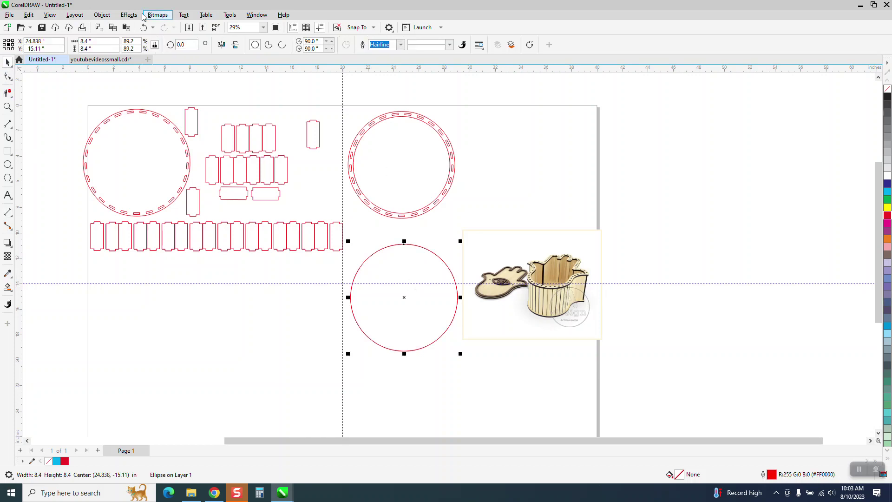
double_click(98, 41)
type("7.55")
key("Return")
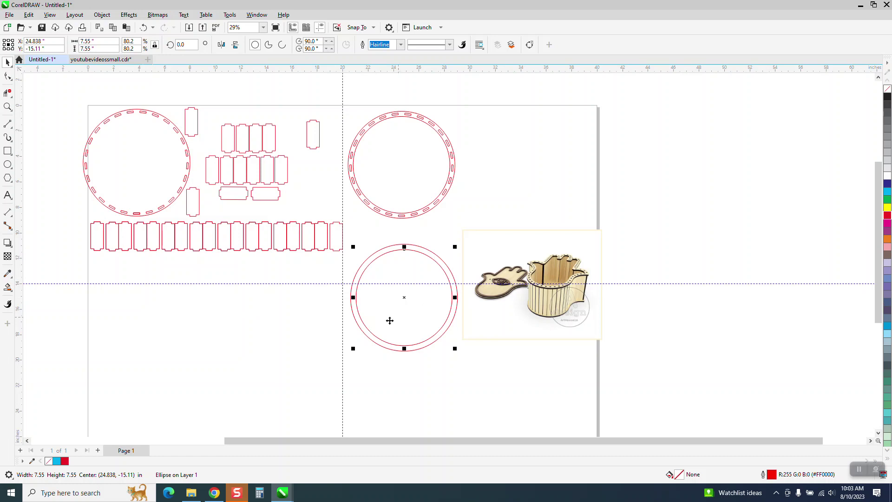
Fill the larger circle yellow and the smaller circle Dark Brown.
left_click(410, 331)
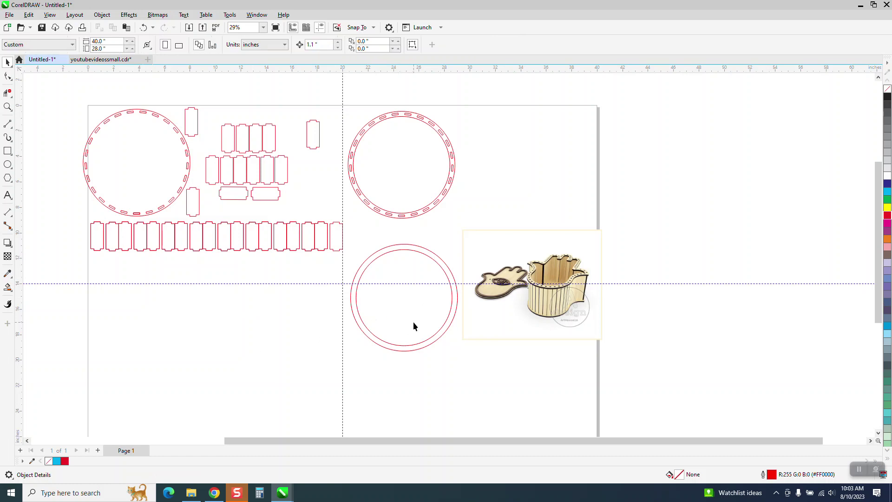
left_click(413, 321)
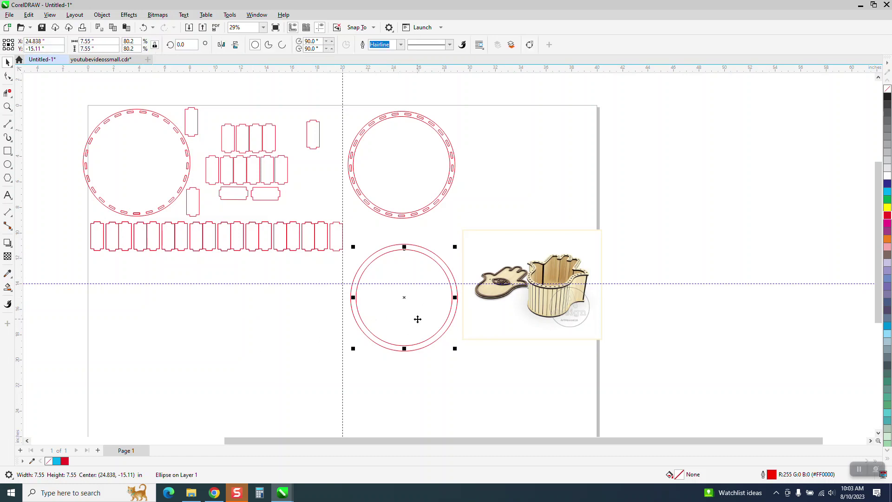
key("Left")
key("Left")
key("Left")
key("Left")
key("Left")
key("Left")
key("Left")
key("Left")
key("Left")
key("Left")
key("Left")
key("Left")
key("Left")
key("Left")
key("Left")
key("Left")
key("Left")
key("Left")
key("Left")
key("Left")
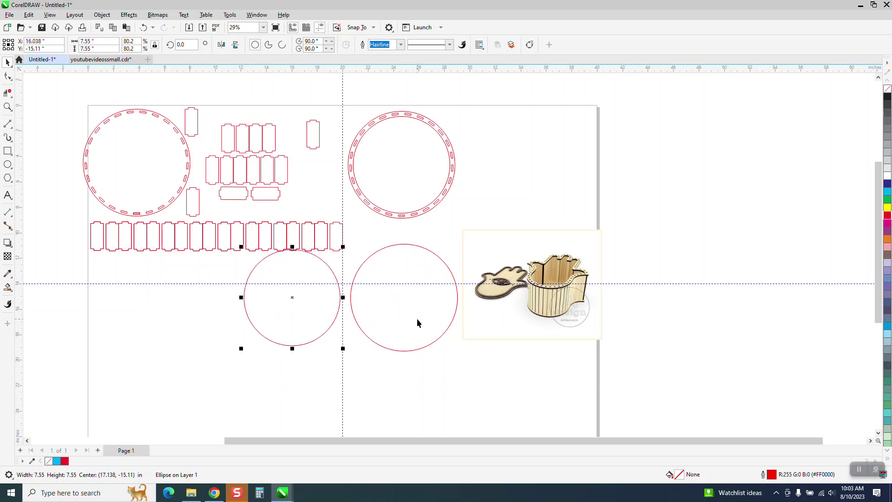
left_click(417, 319)
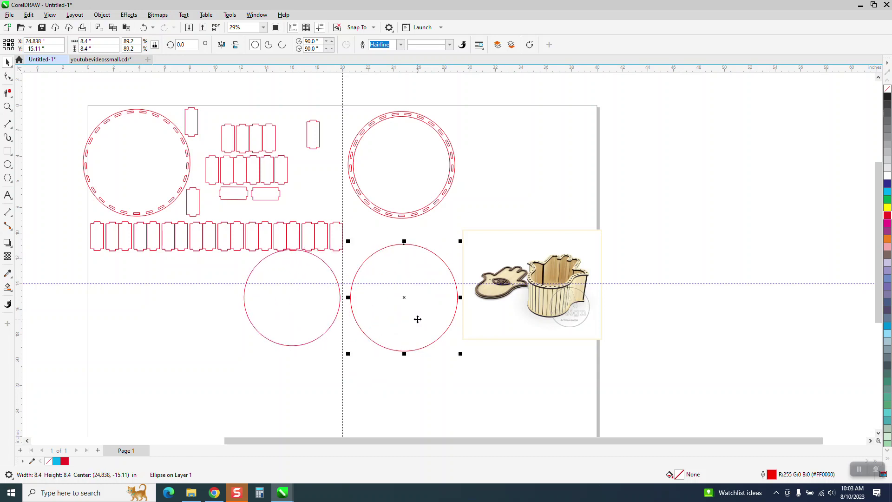
left_click(887, 208)
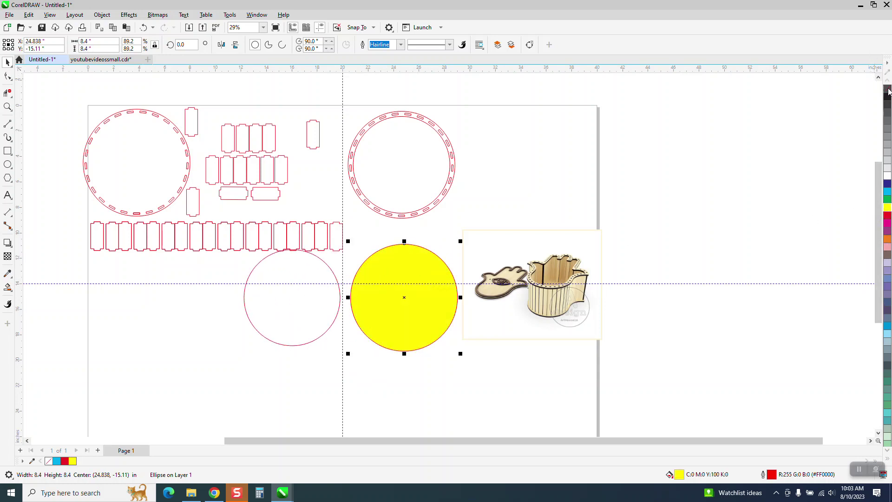
left_click(276, 314)
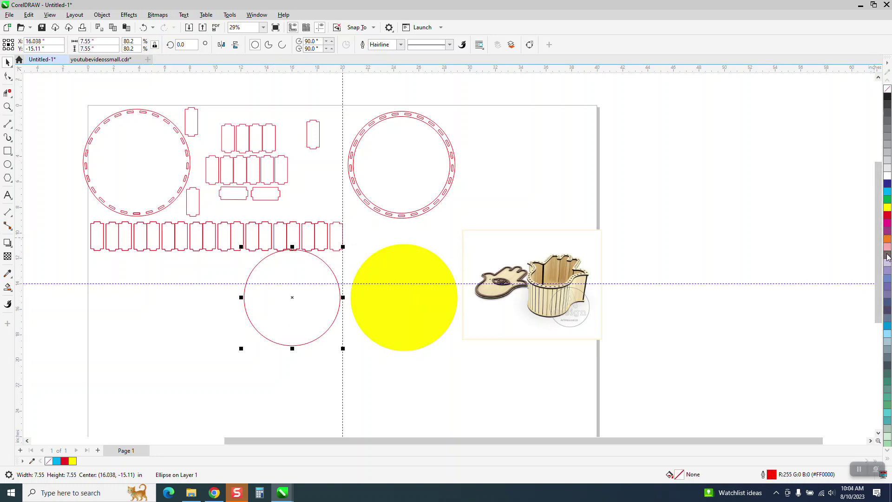
left_click(888, 257)
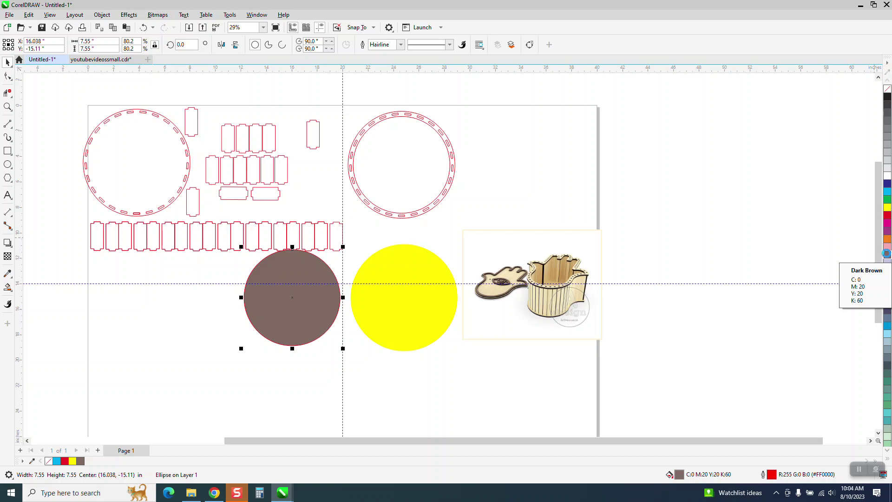
Centre the brown circle on the yellow one, move the photo aside, and select both circles.
key("Right")
key("Right")
key("Right")
key("Right")
key("Right")
key("Right")
key("Right")
key("Right")
key("Right")
key("Right")
key("Right")
key("Right")
key("Right")
key("Right")
key("Right")
key("Right")
key("Right")
key("Right")
key("Right")
key("Right")
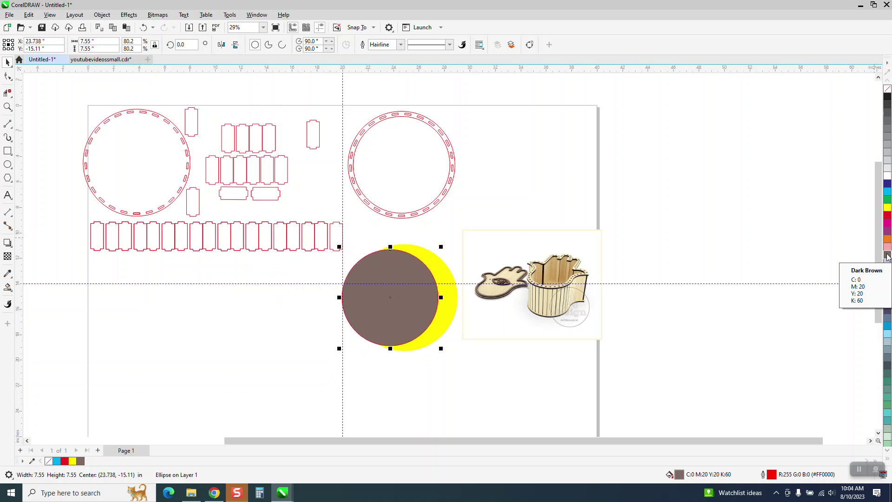
key("Right")
key("Right")
key("Right")
key("Right")
key("Right")
key("Right")
key("Right")
key("Right")
key("Right")
key("Right")
key("Right")
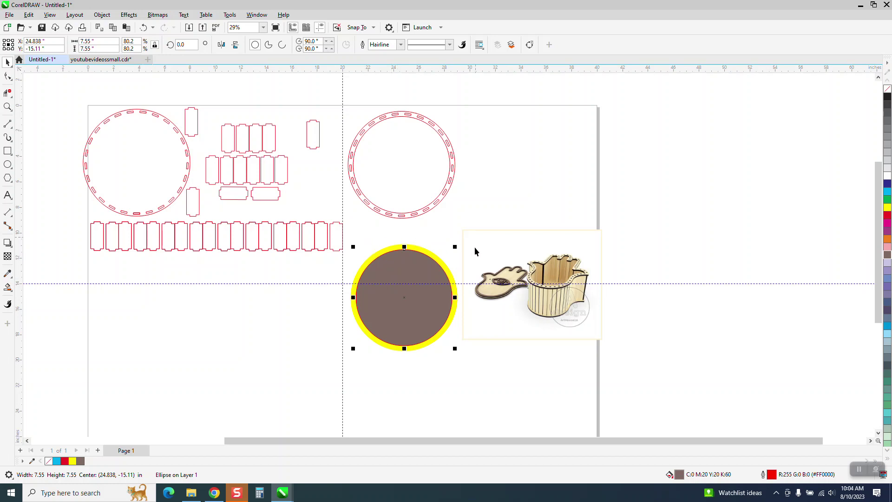
left_click_drag(476, 264, 575, 309)
left_click_drag(472, 234, 347, 378)
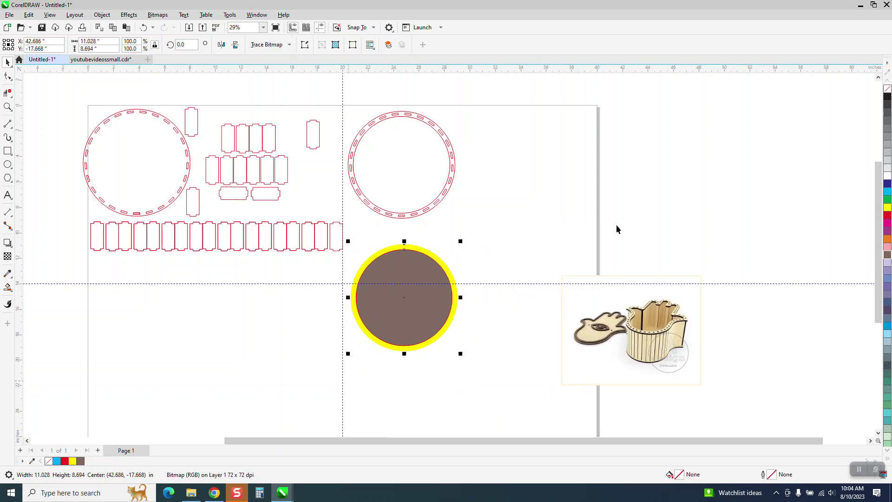
Remove the brown disc's outline and move the lid mockup up beside the page.
left_click(887, 91)
left_click(144, 27)
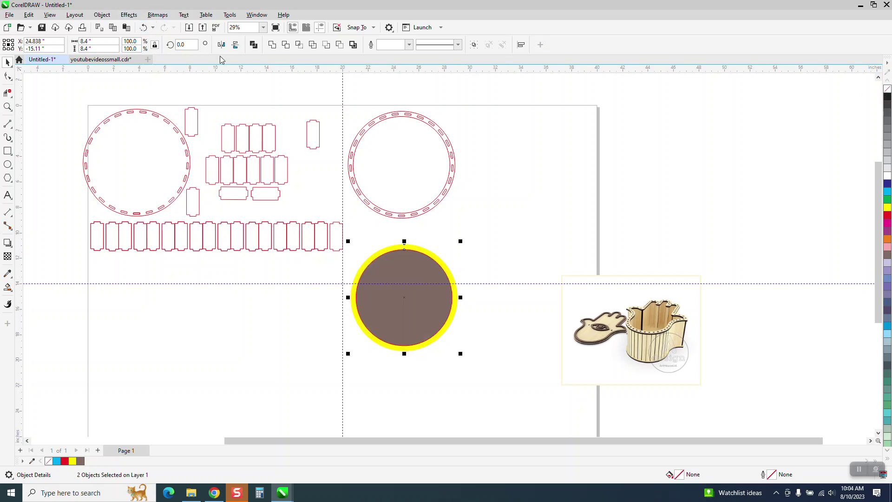
right_click(887, 89)
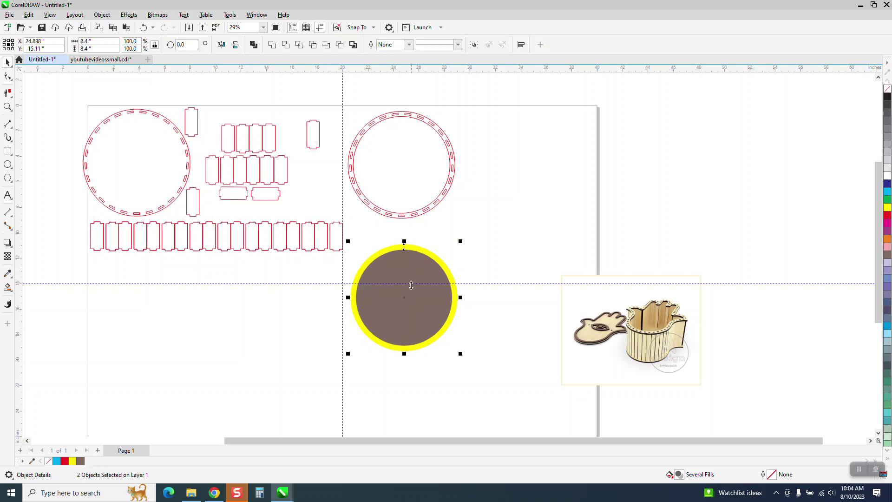
left_click_drag(405, 302, 585, 177)
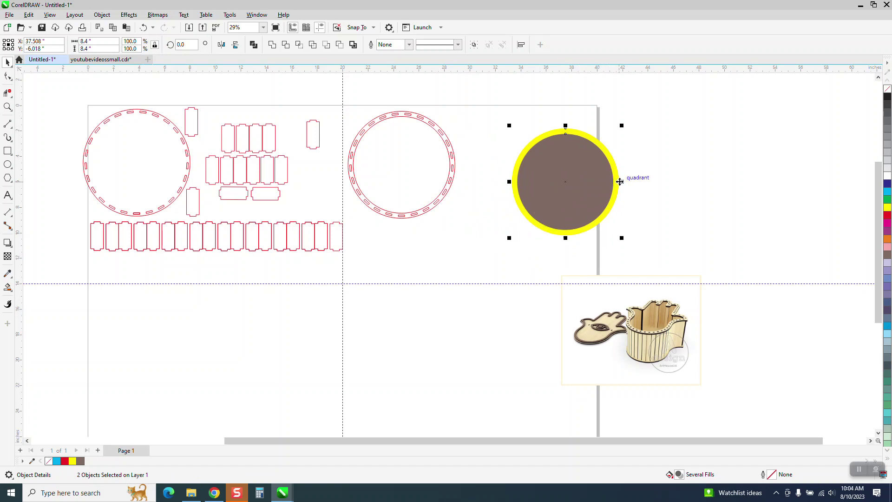
Place a yellow disc copy over the right slotted ring and switch it to rotate mode.
left_click(643, 168)
left_click(617, 172)
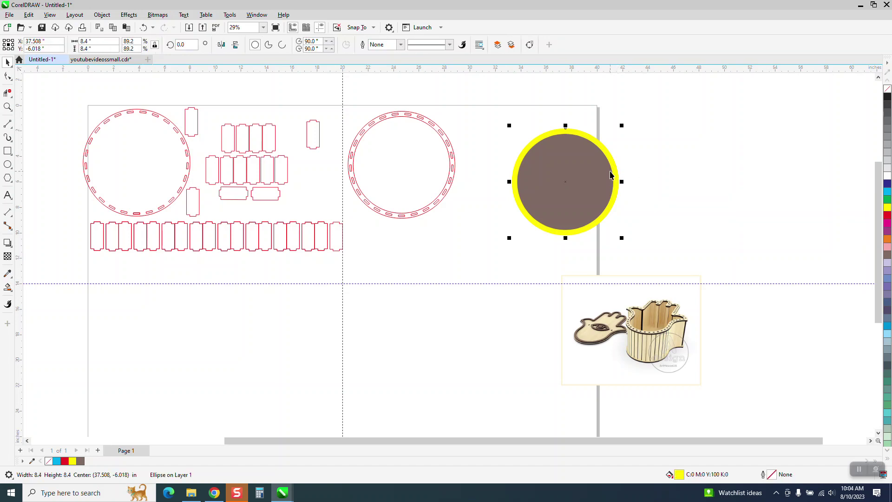
left_click(102, 14)
mouse_move(112, 187)
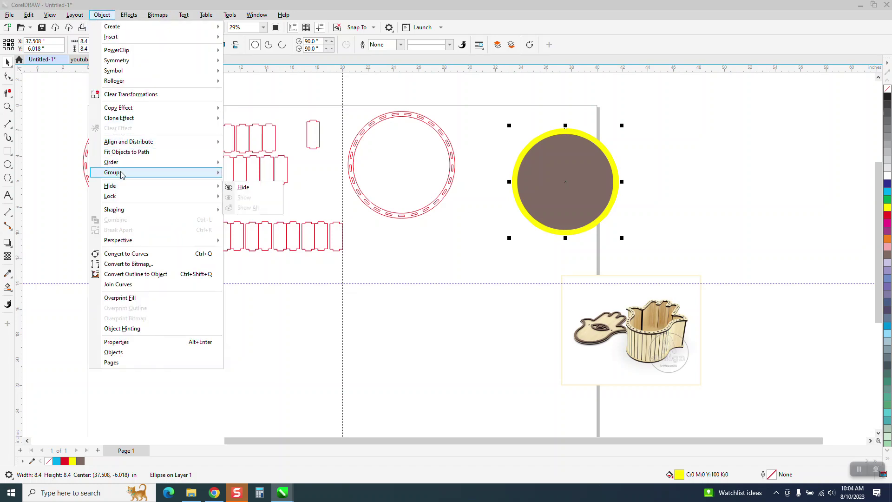
left_click(470, 234)
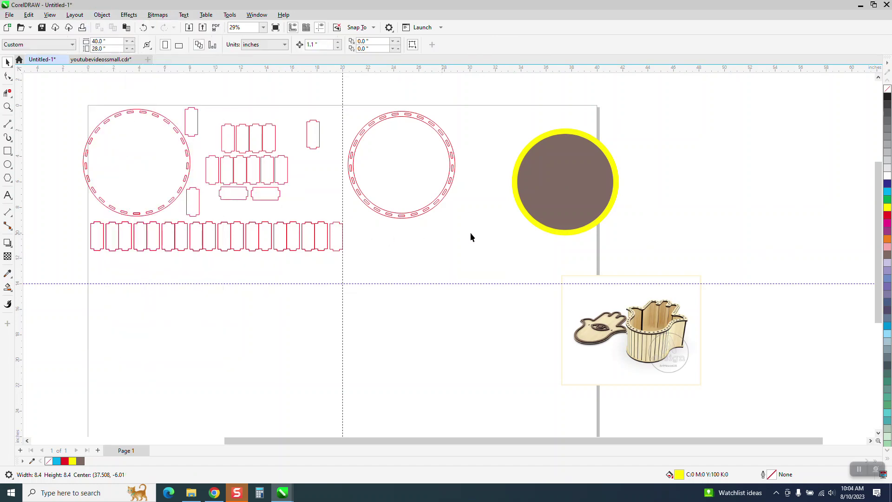
left_click(522, 217)
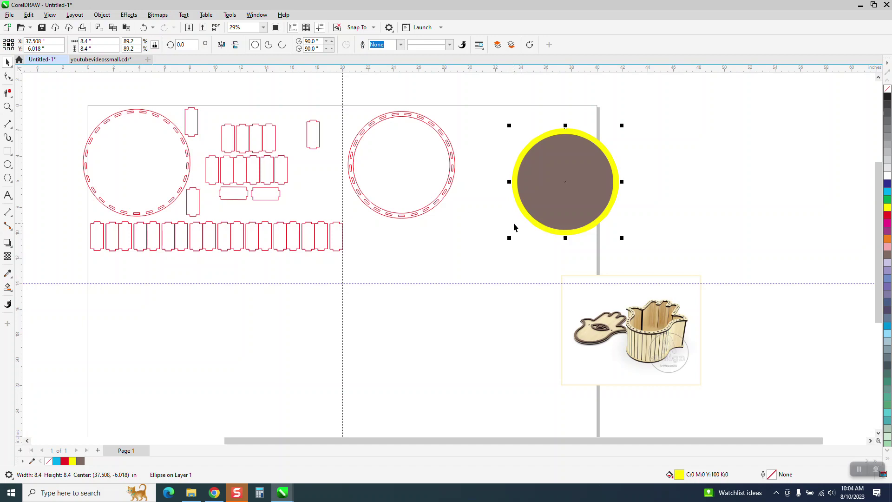
left_click_drag(517, 220, 363, 201)
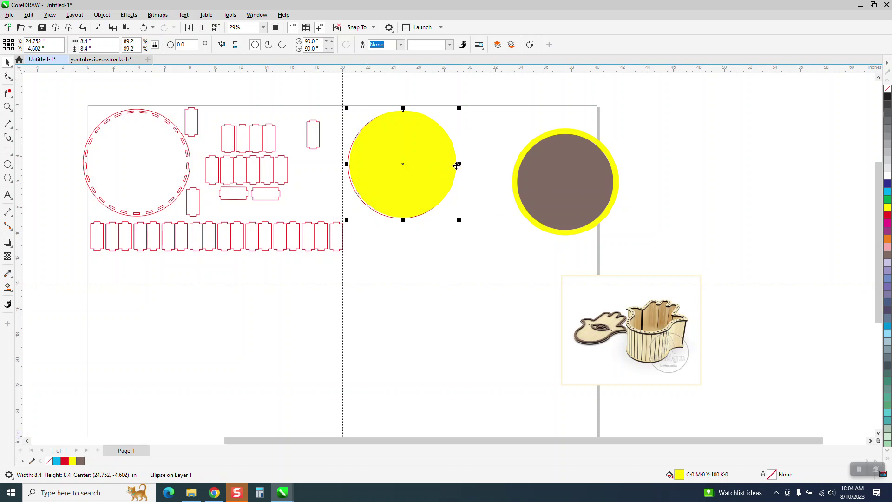
left_click(399, 159)
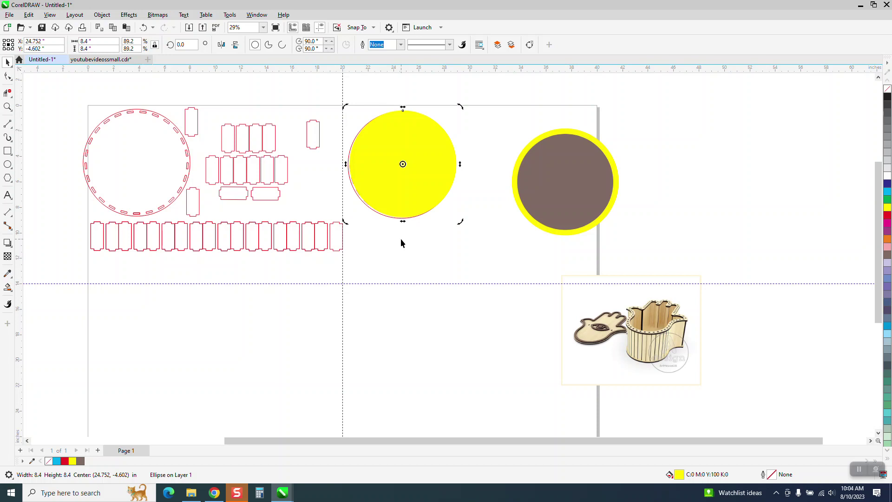